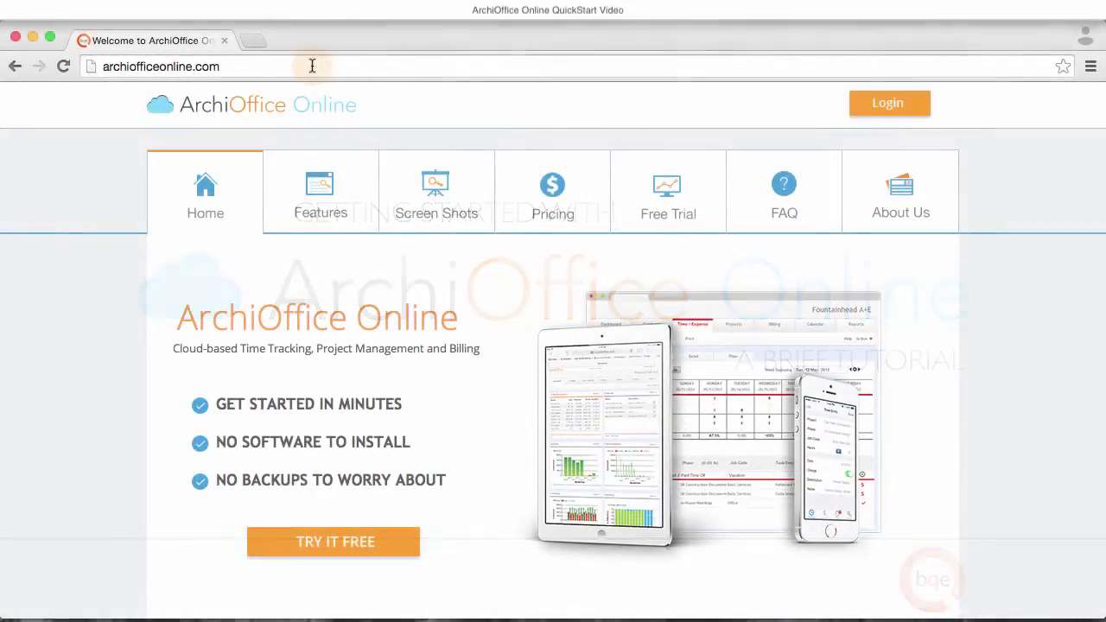
# - Go to the ArchiOffice Online sign-in page and log in with the trial account's e-mail and password
pyautogui.click(313, 69)
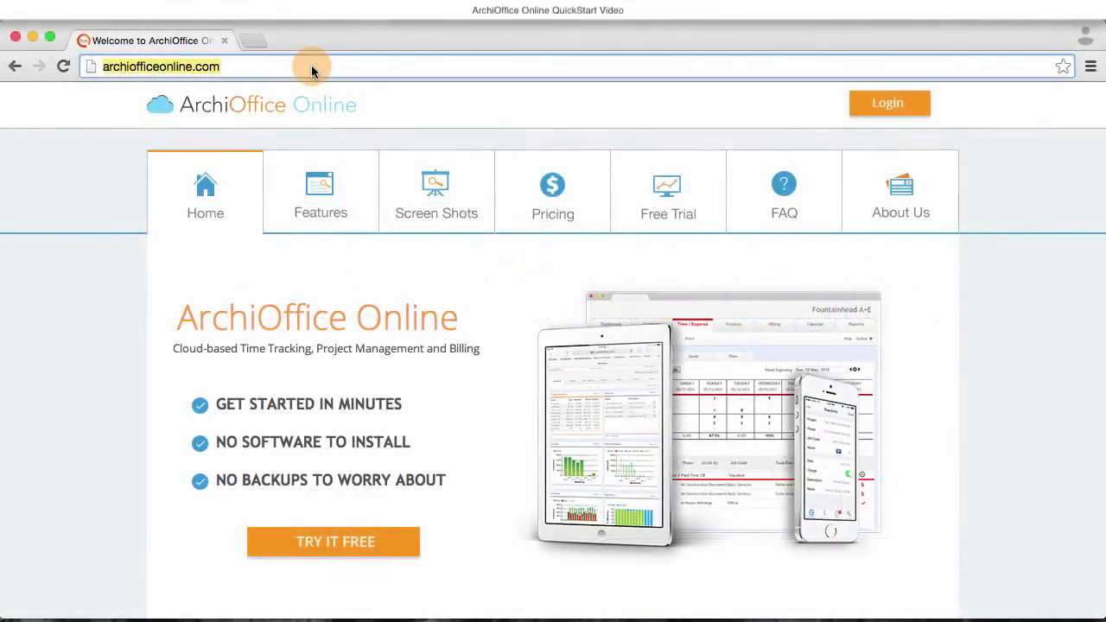
pyautogui.click(887, 104)
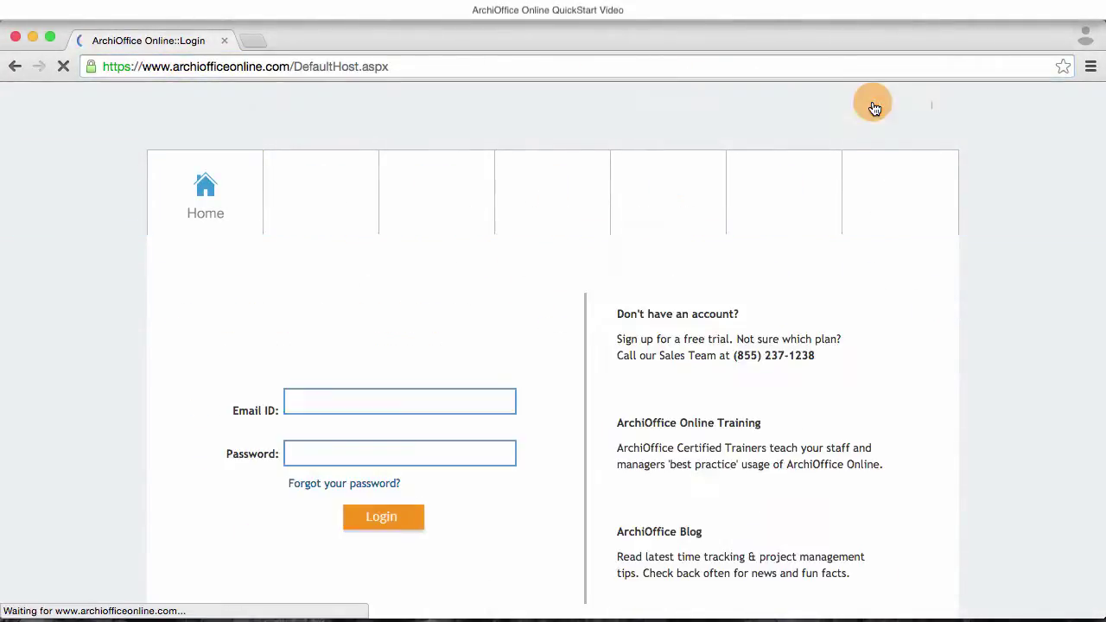
pyautogui.click(319, 400)
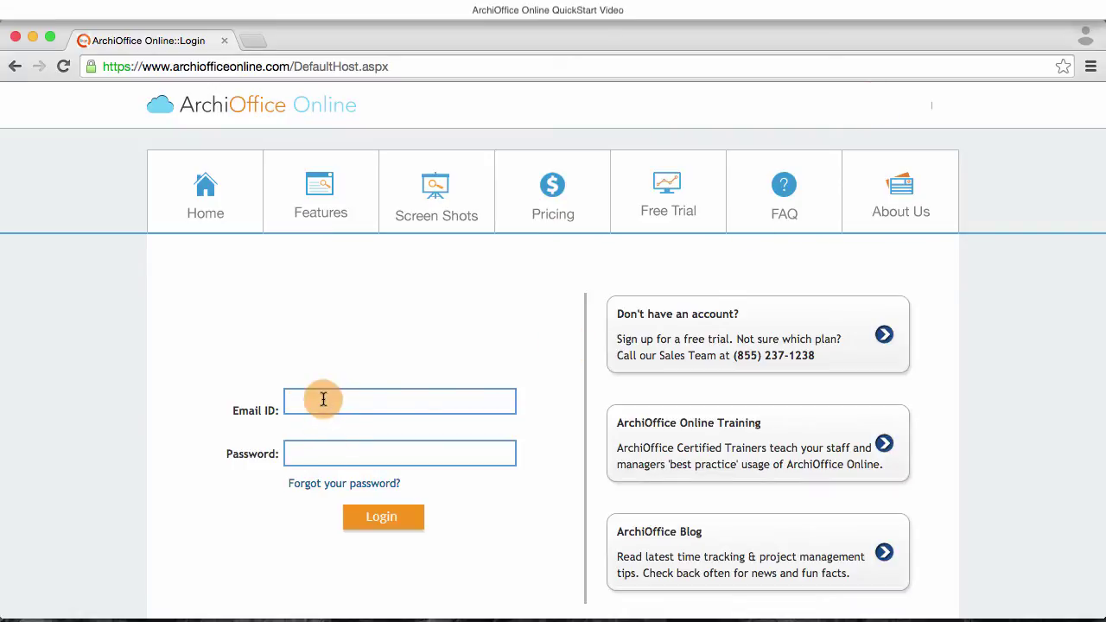
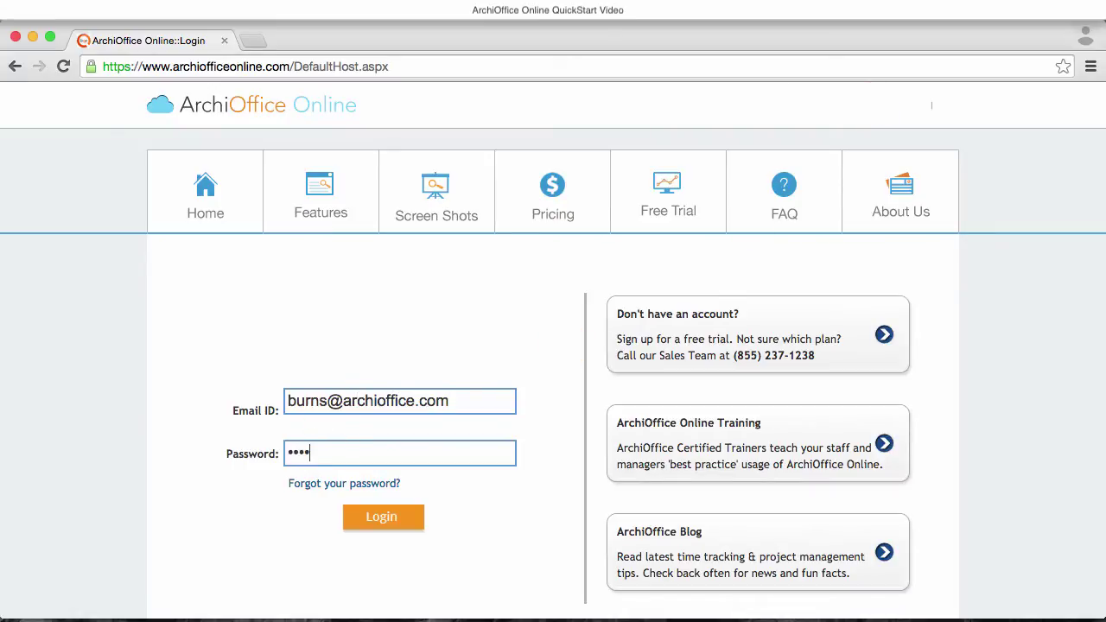
pyautogui.press('Return')
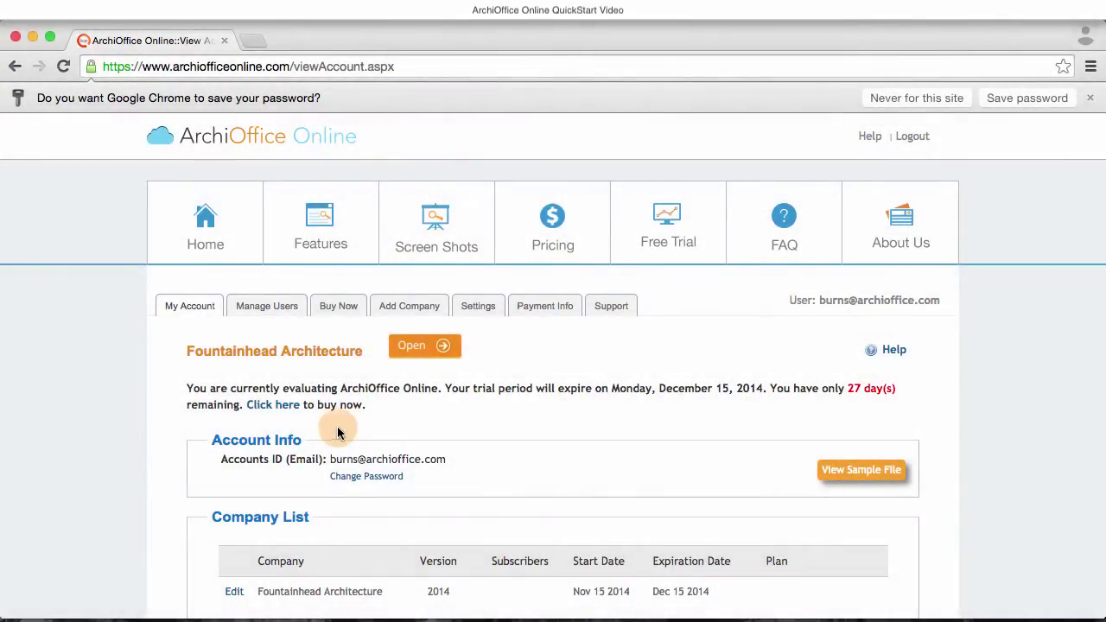
# - Open Manage Users, keep the User Type at Standard, and scroll through the five active users
pyautogui.scroll(-2, 339, 429)
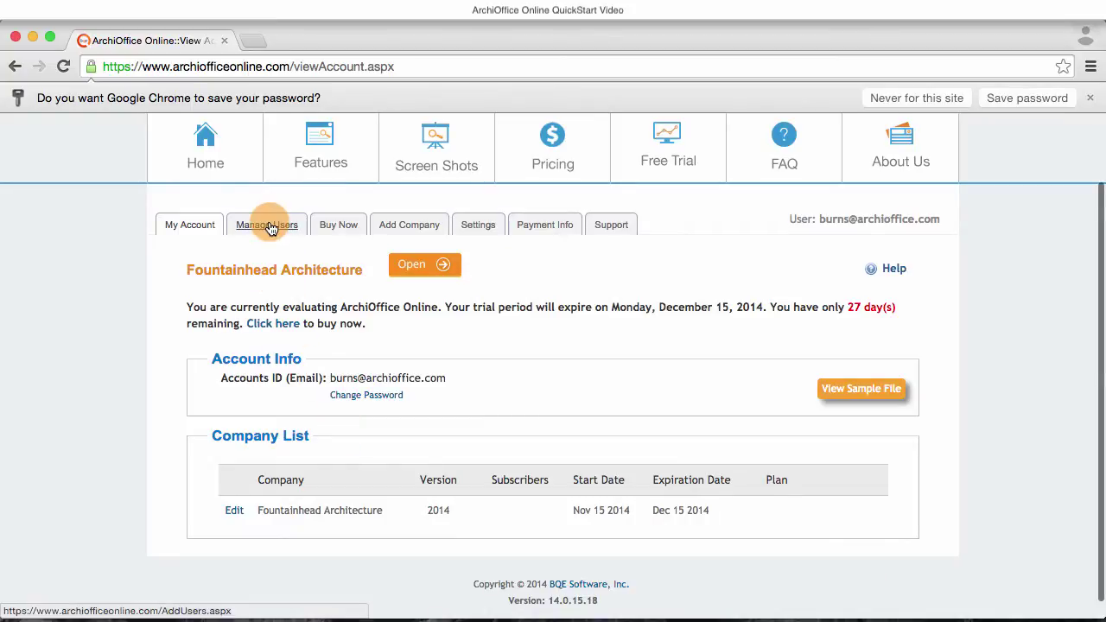
pyautogui.click(267, 224)
pyautogui.scroll(-2, 286, 396)
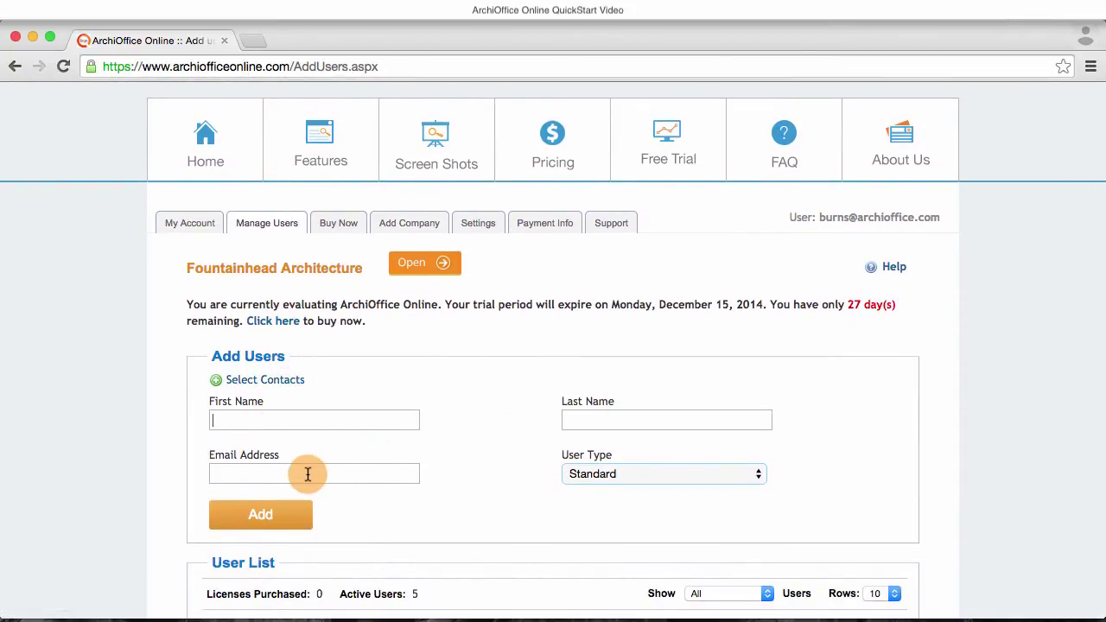
pyautogui.click(756, 477)
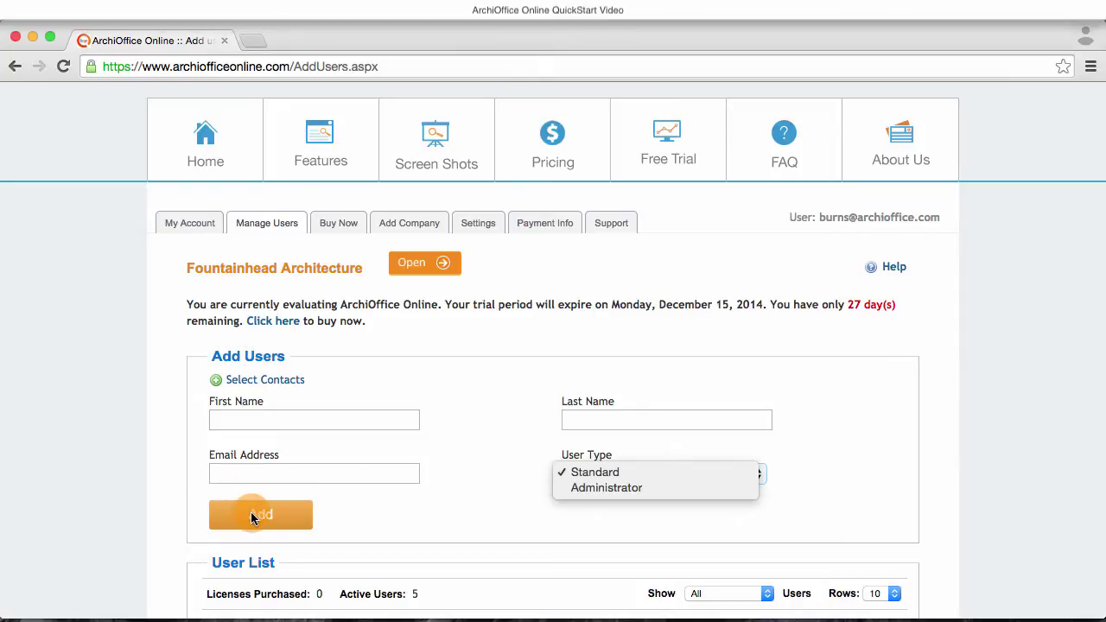
pyautogui.click(339, 519)
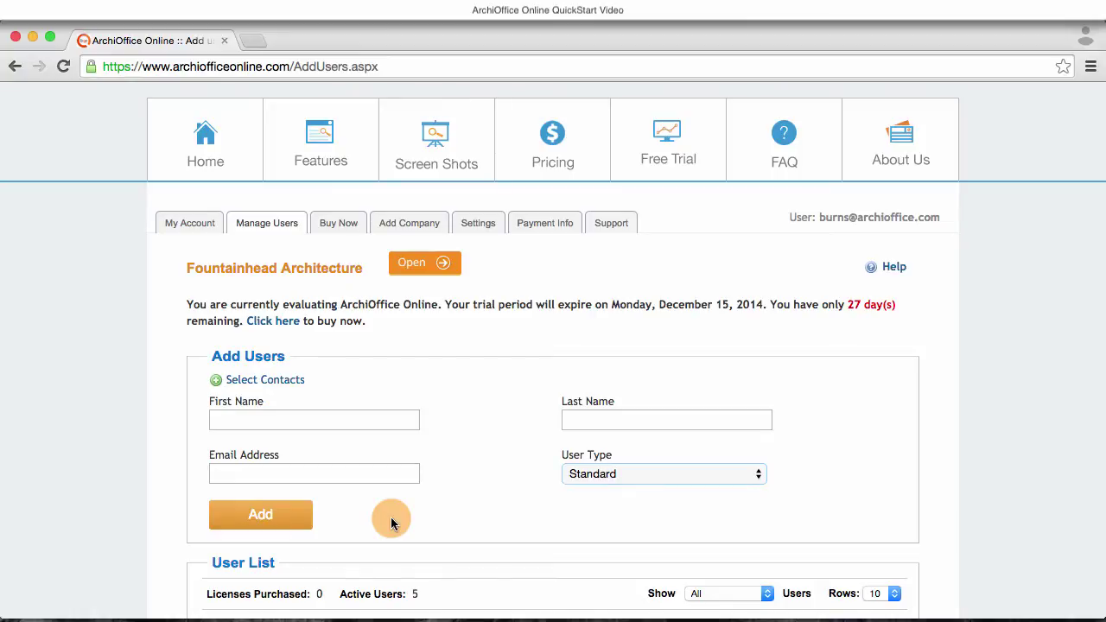
pyautogui.scroll(-5, 391, 517)
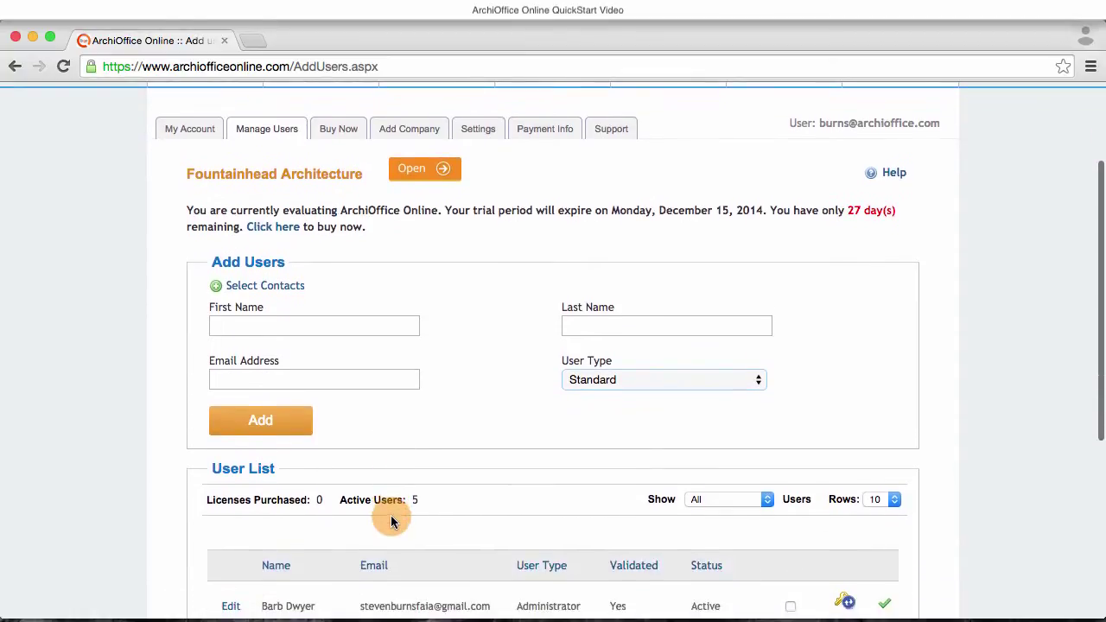
pyautogui.scroll(-1, 391, 521)
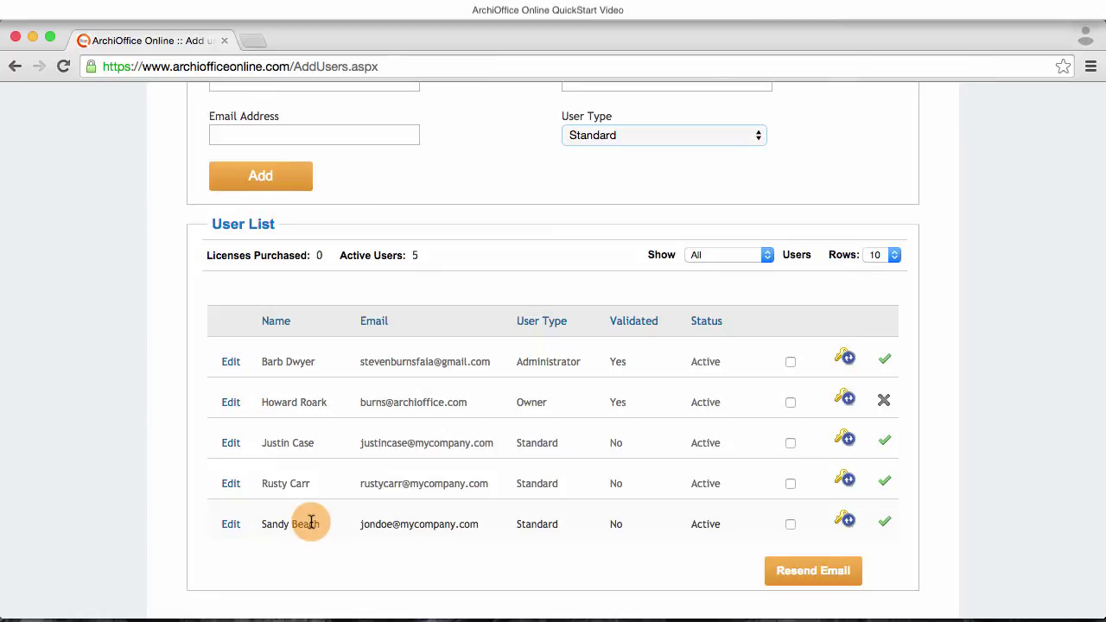
pyautogui.scroll(10, 312, 521)
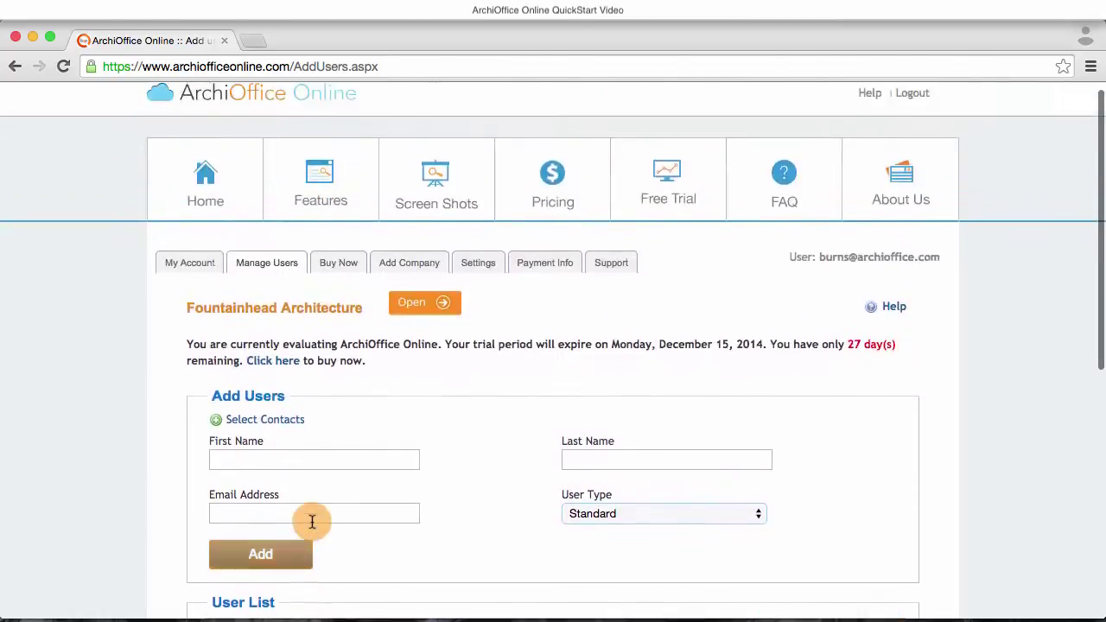
# - Open Fountainhead Architecture's preferences and expand the System, Work Groups, Users and Contact groups
pyautogui.click(418, 316)
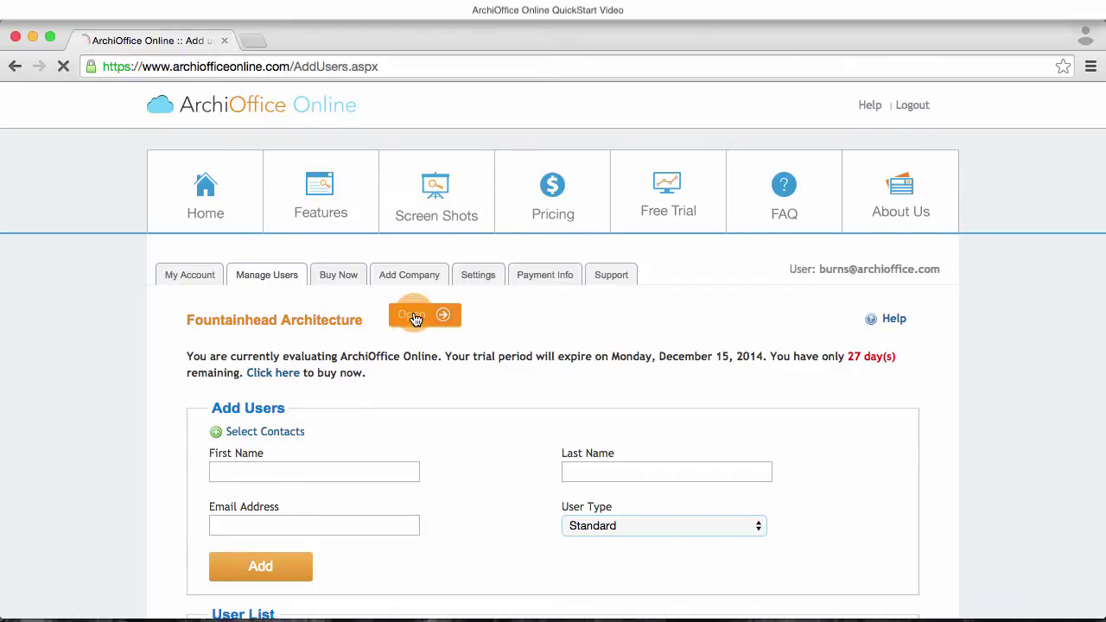
pyautogui.moveTo(906, 120)
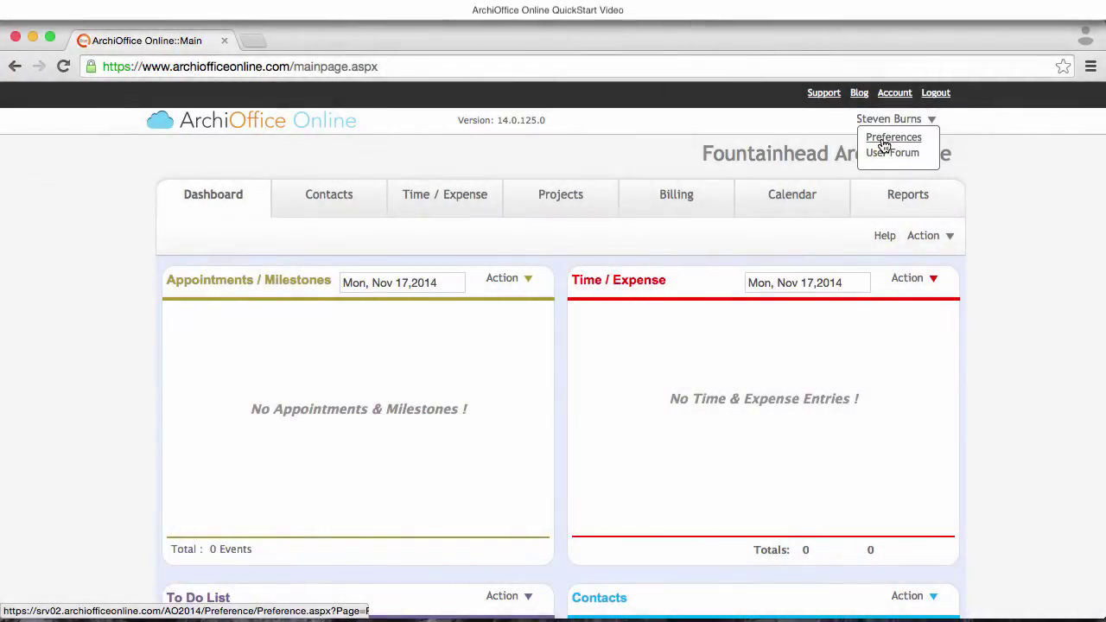
pyautogui.click(885, 145)
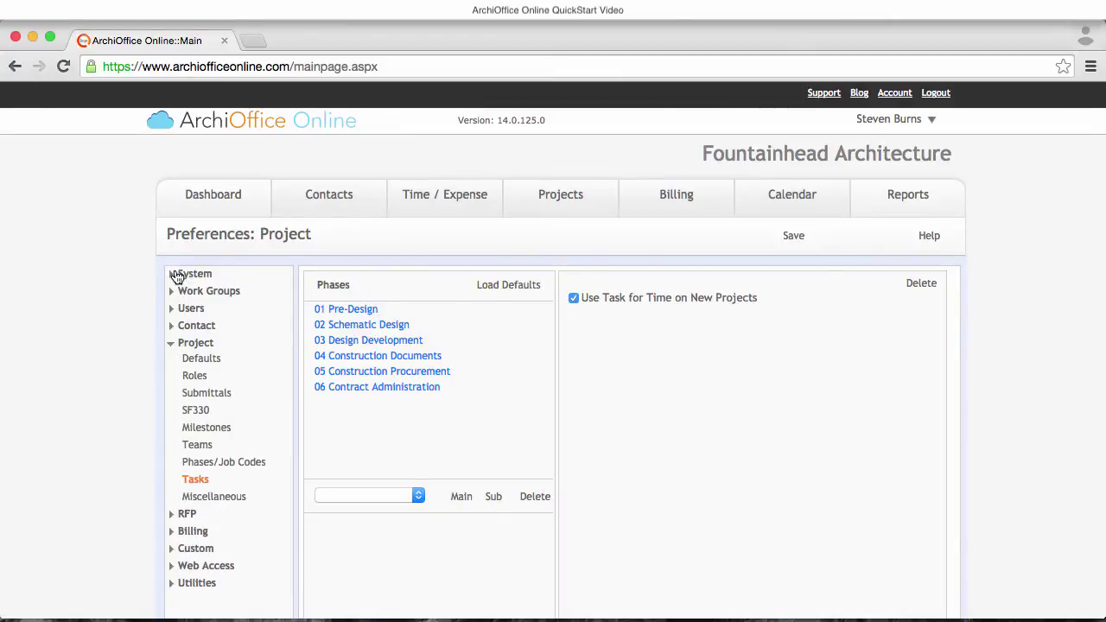
pyautogui.click(173, 276)
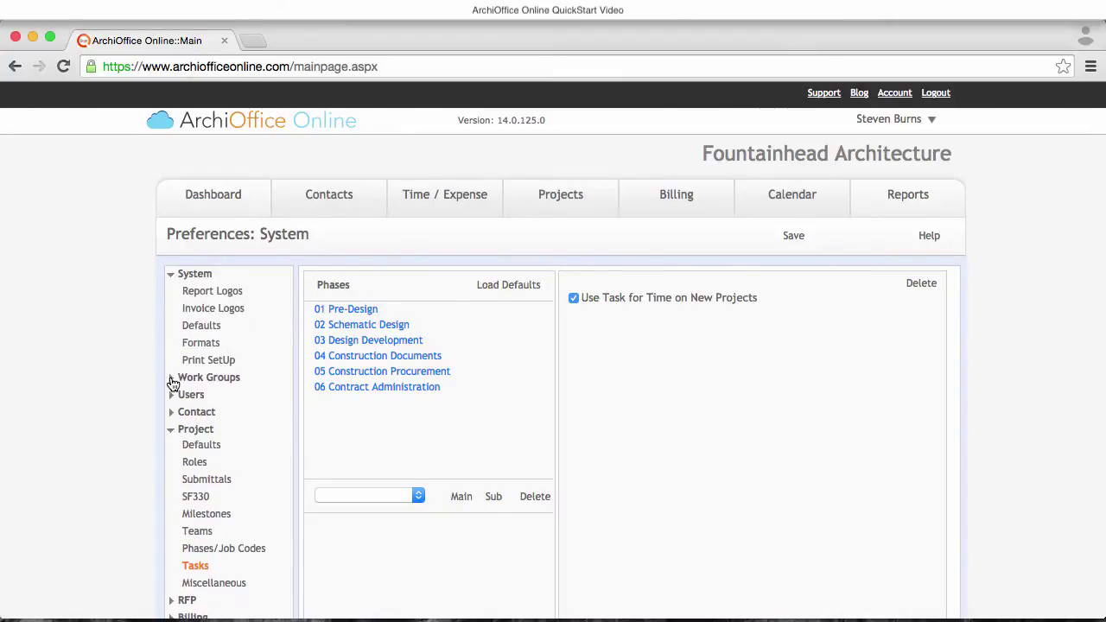
pyautogui.click(172, 380)
pyautogui.click(175, 429)
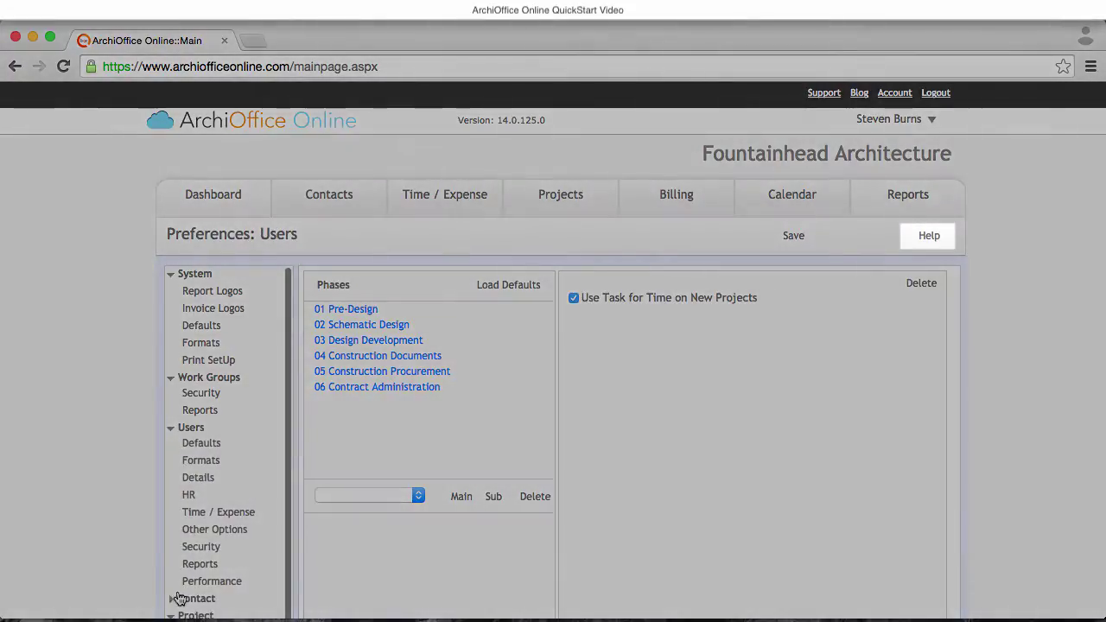
pyautogui.click(173, 599)
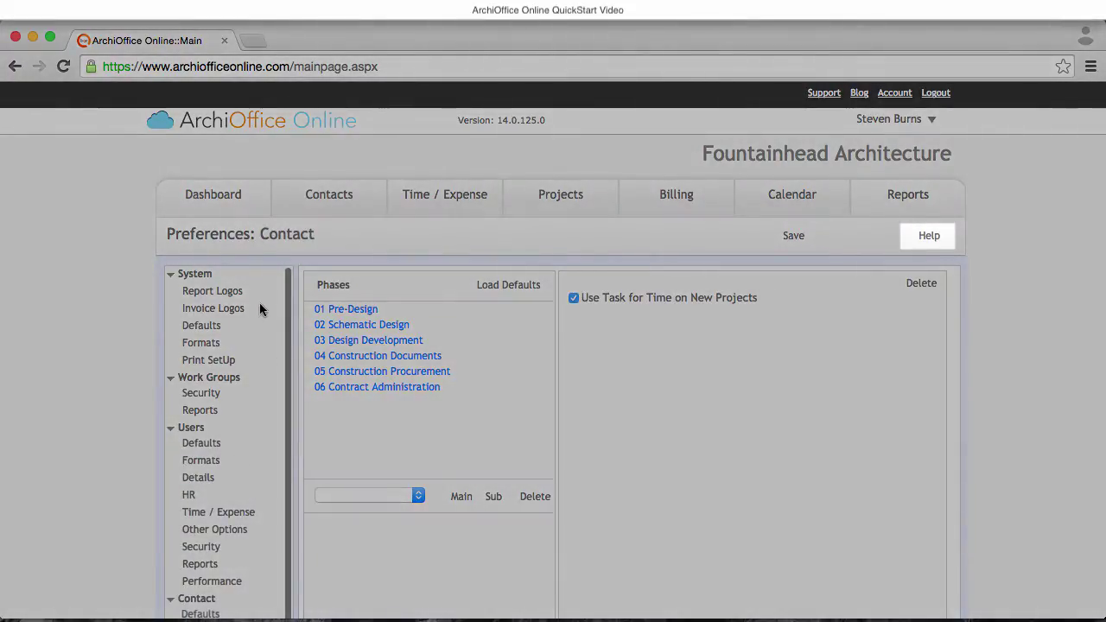
# - Browse System Report Logos, Invoice Logos and Defaults (Countries list), ending on Formats
pyautogui.click(221, 294)
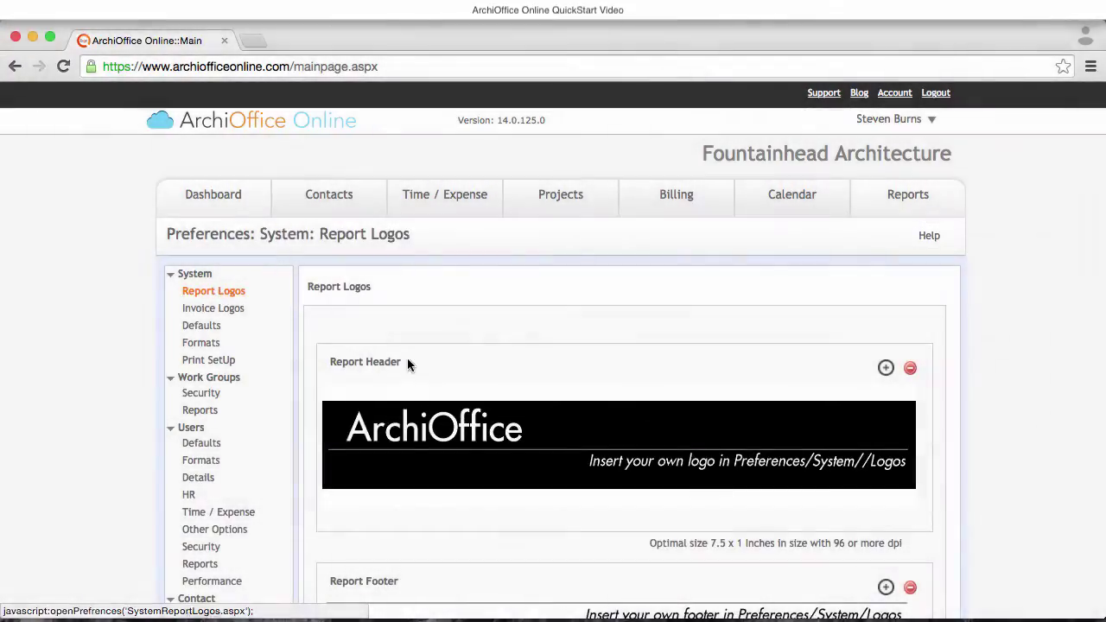
pyautogui.scroll(-3, 407, 358)
pyautogui.click(226, 201)
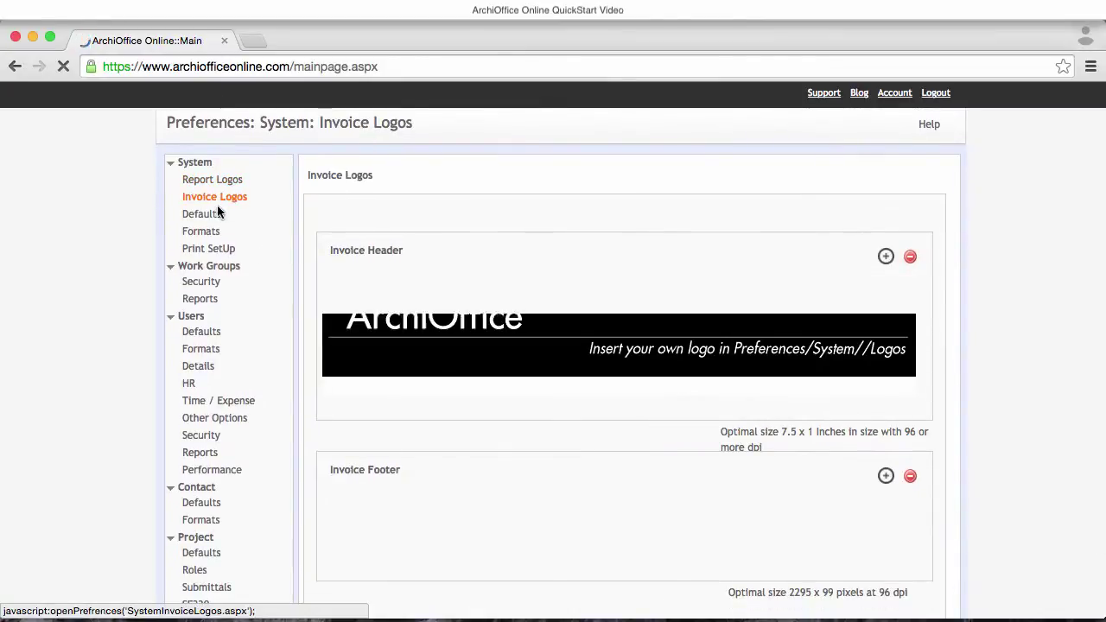
pyautogui.click(208, 216)
pyautogui.click(339, 219)
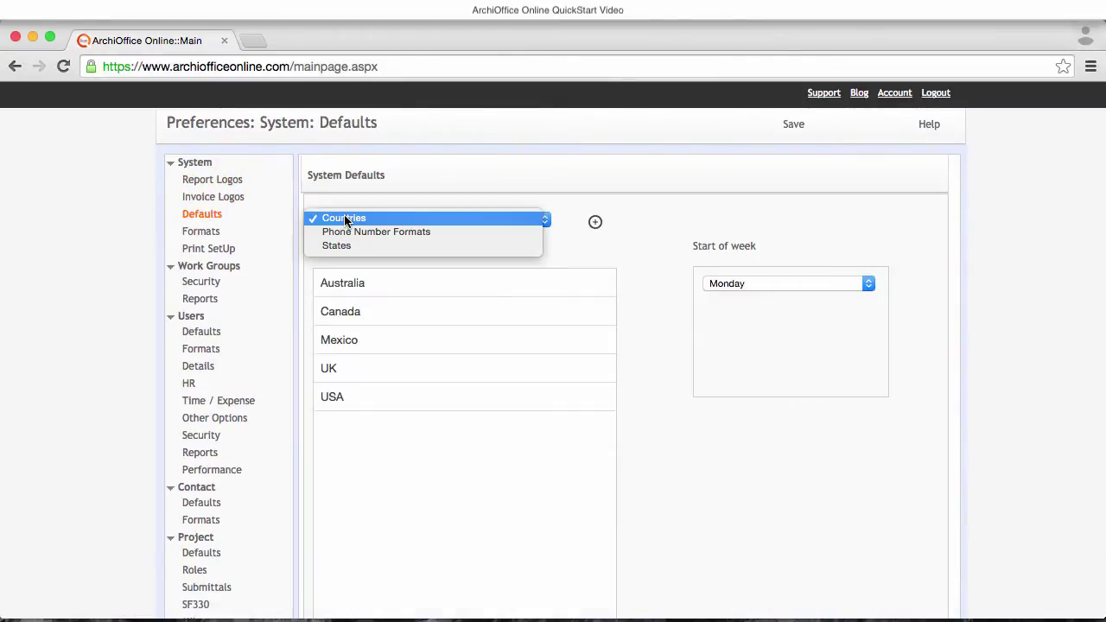
pyautogui.click(208, 232)
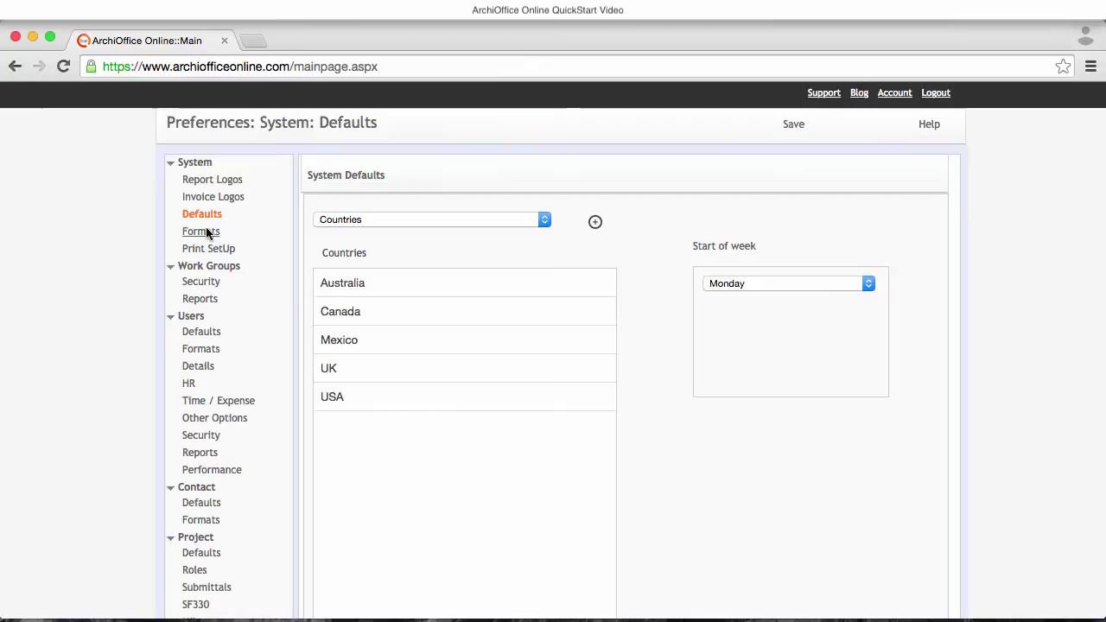
pyautogui.click(200, 232)
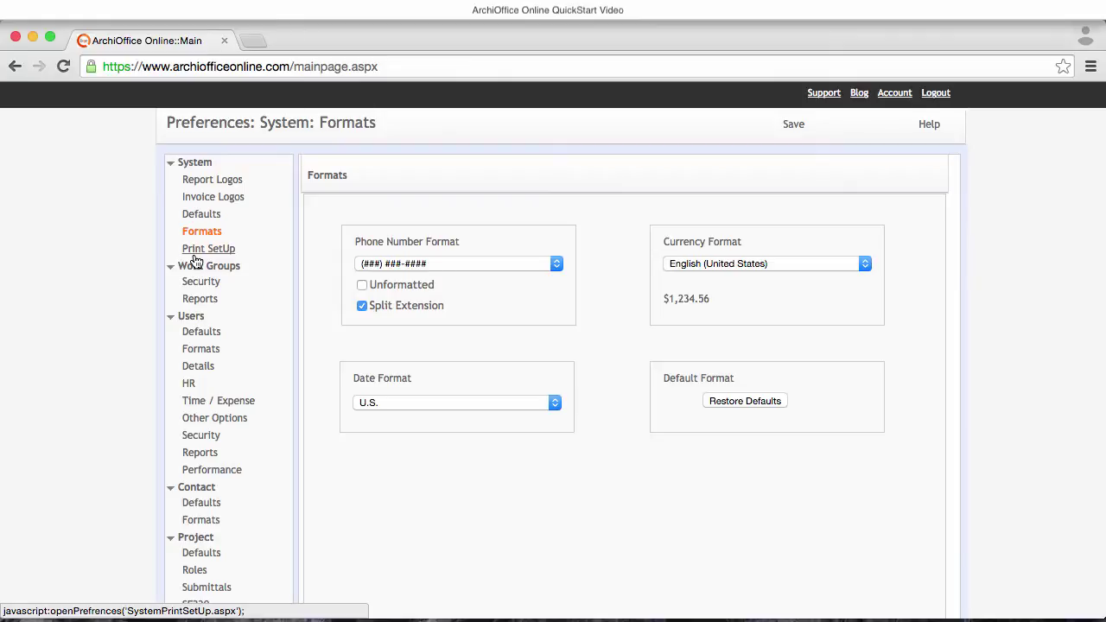
# - Review work group Security privileges for Architect Intern, Architects and Administrators, including Time & Expense
pyautogui.click(201, 281)
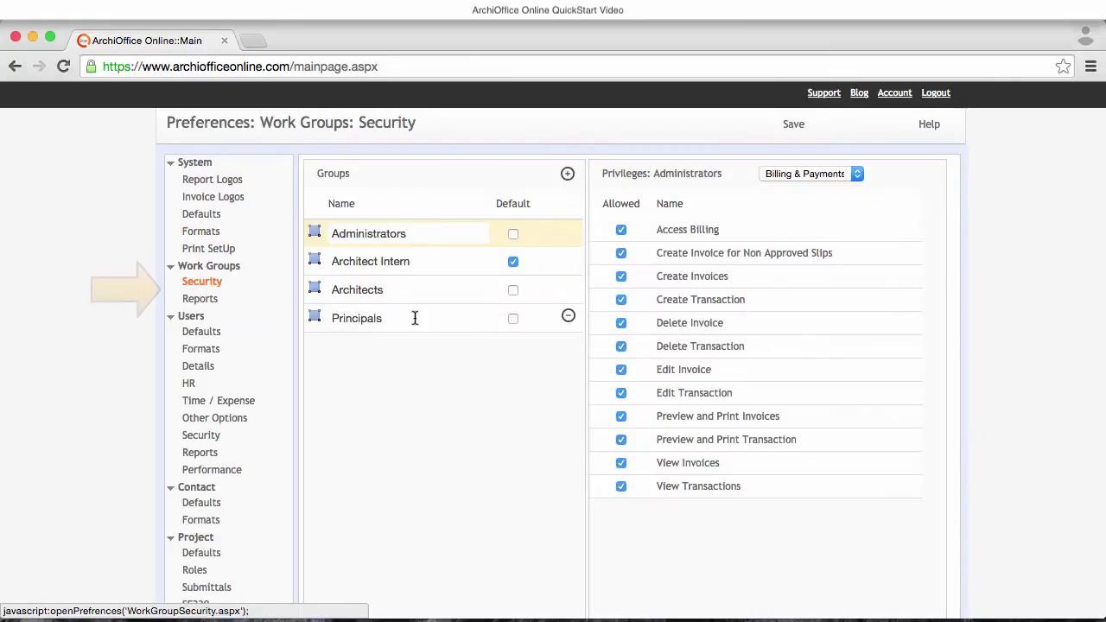
pyautogui.click(313, 261)
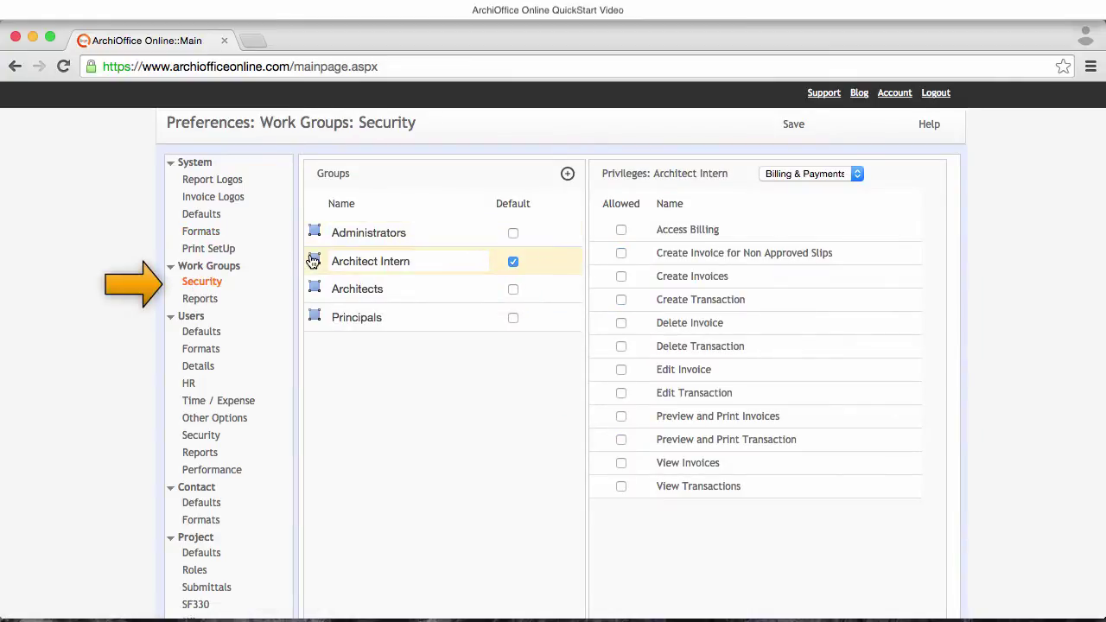
pyautogui.click(316, 292)
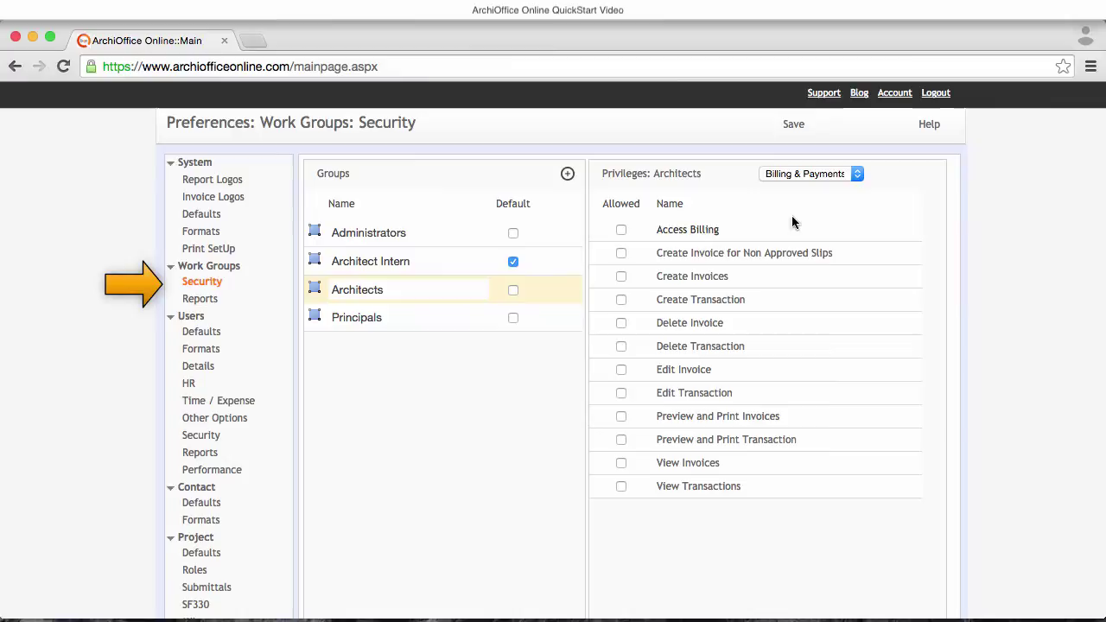
pyautogui.click(796, 172)
pyautogui.click(804, 338)
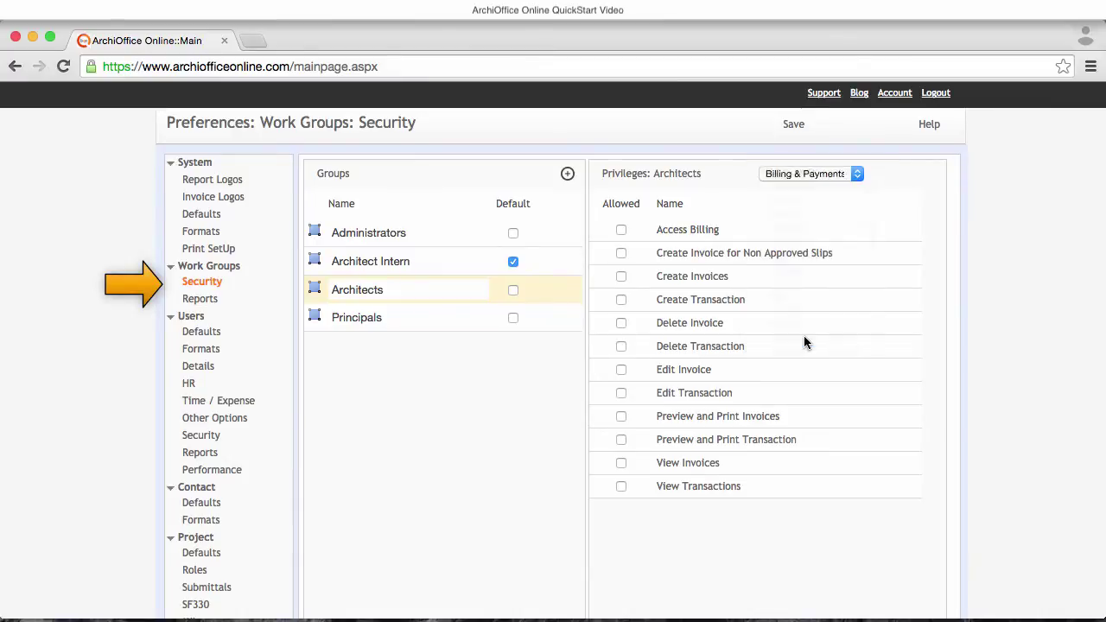
pyautogui.click(315, 233)
pyautogui.click(315, 263)
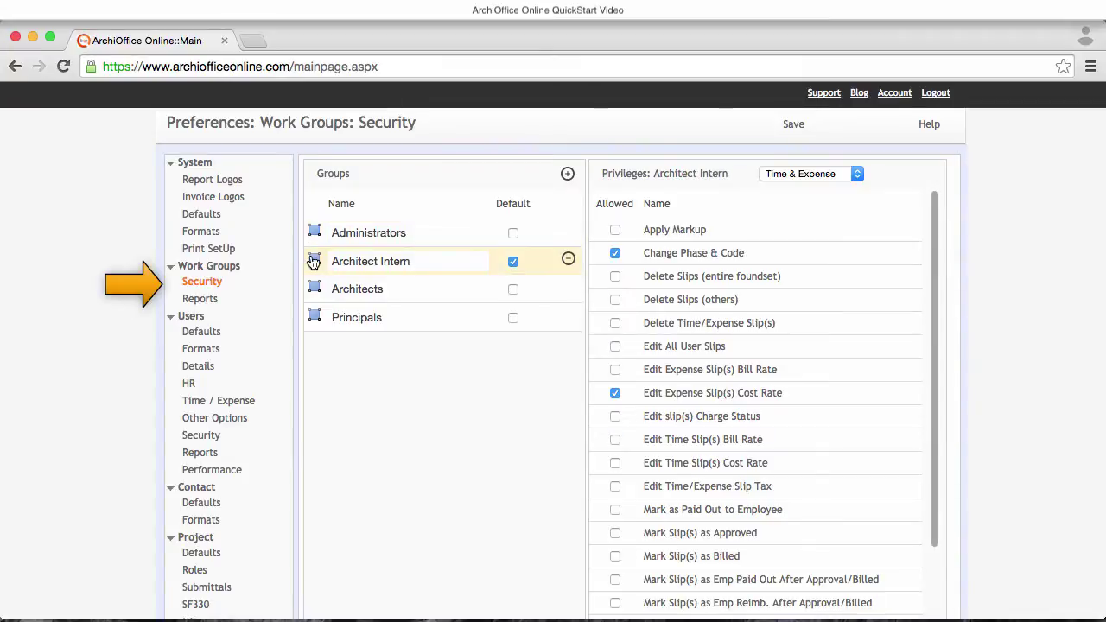
# - View the work group Reports settings, then Users HR, leaving the first user's group as Administrators
pyautogui.click(195, 303)
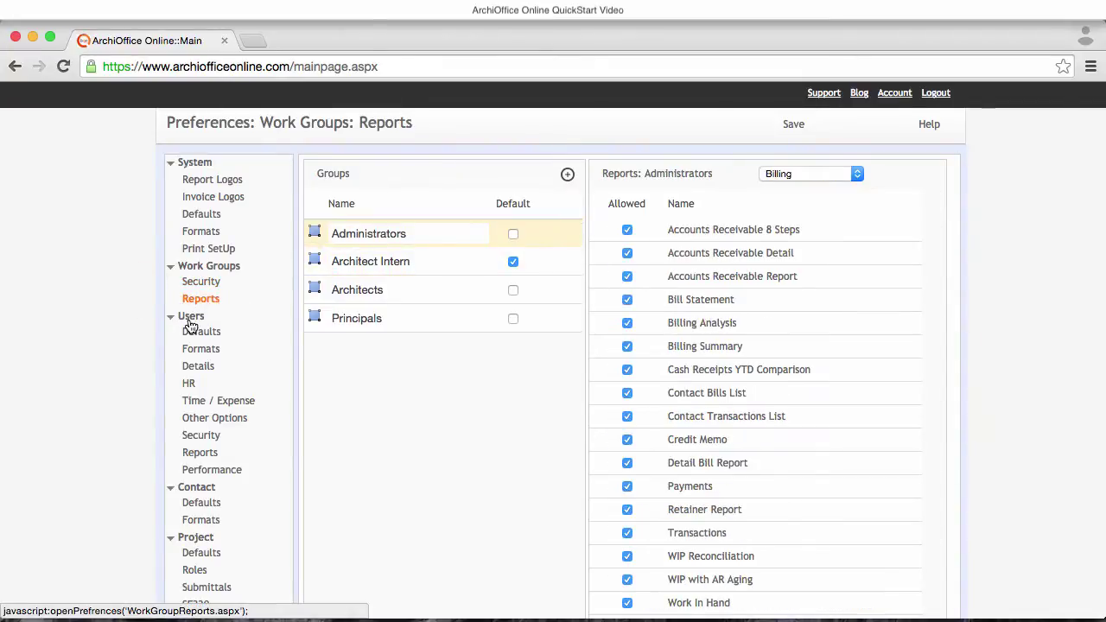
pyautogui.scroll(-3, 192, 321)
pyautogui.click(191, 291)
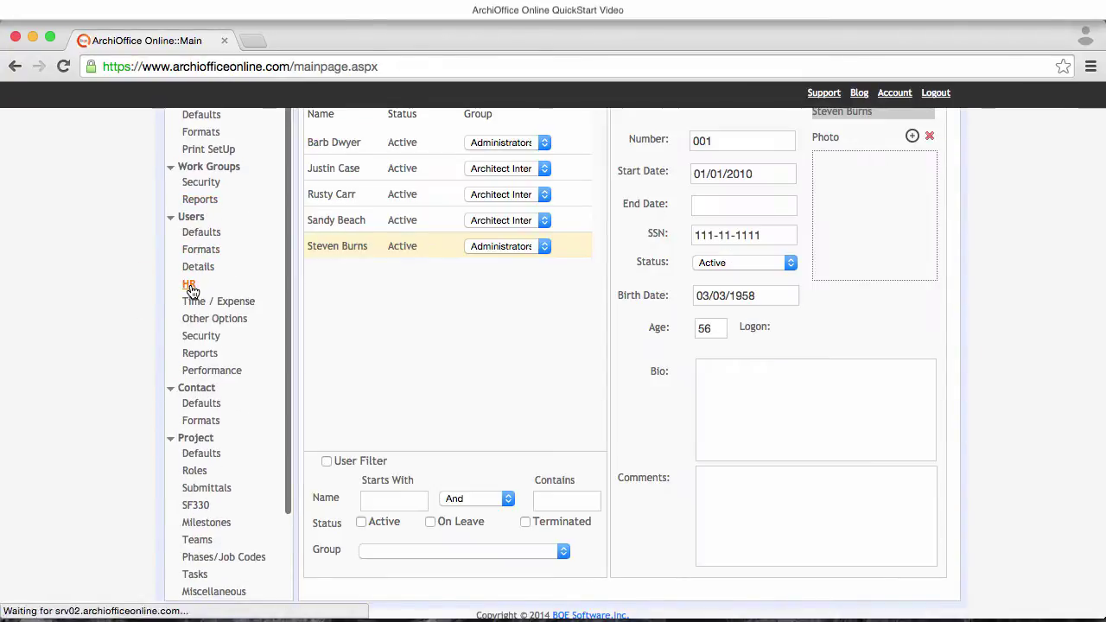
pyautogui.scroll(1, 396, 304)
pyautogui.scroll(2, 395, 304)
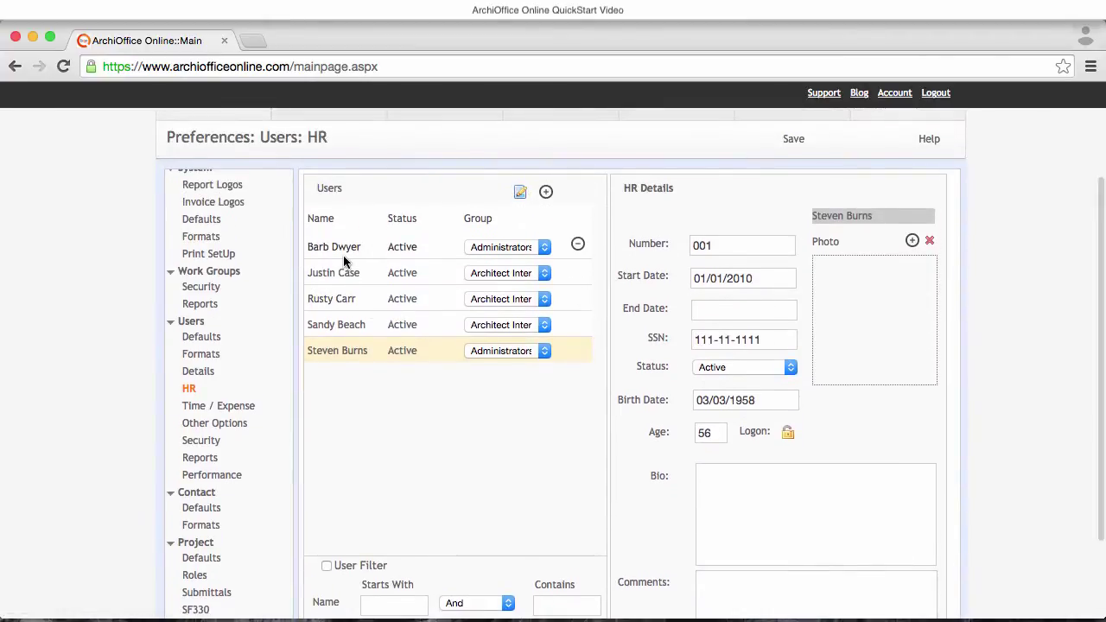
pyautogui.click(486, 249)
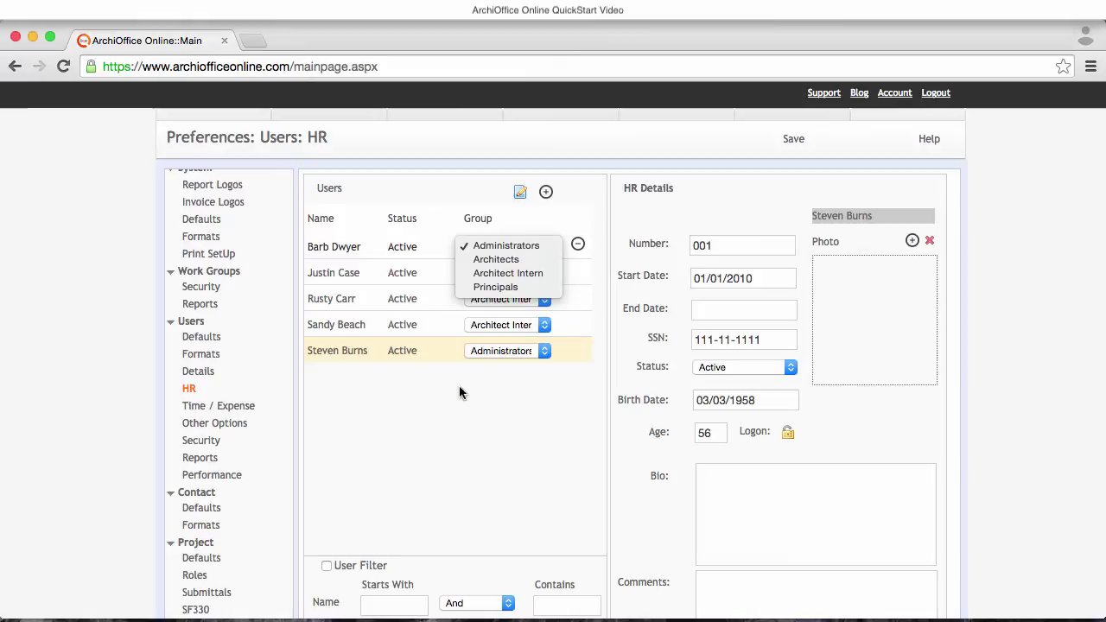
pyautogui.click(490, 362)
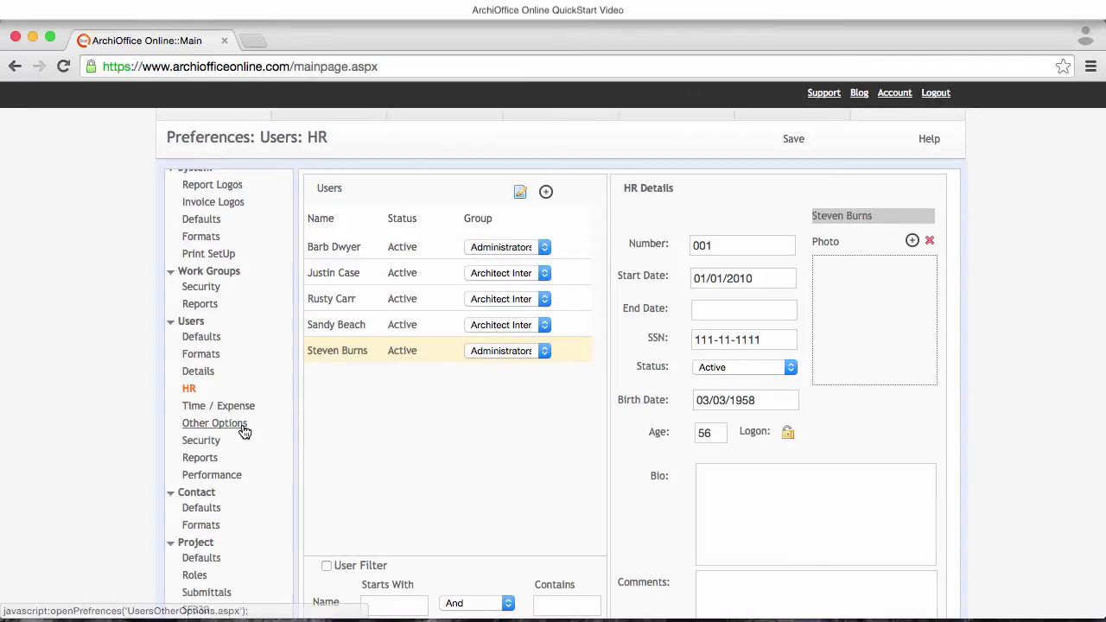
pyautogui.scroll(-5, 244, 423)
# - Review the 02 Schematic Design, 03 Design Development and 04 Construction Documents phases
pyautogui.click(215, 441)
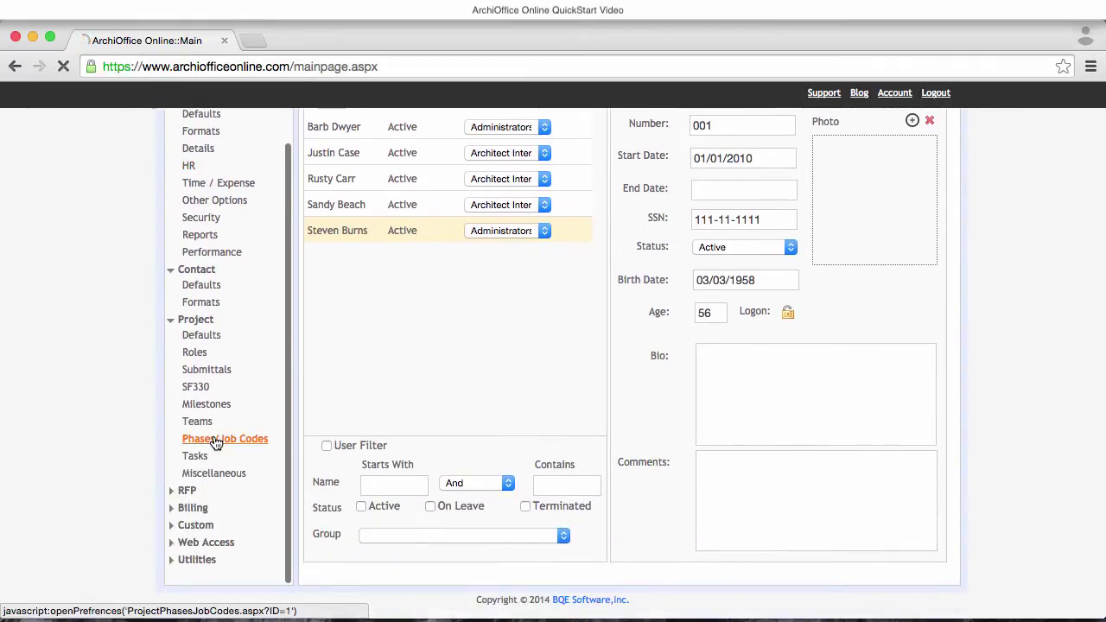
pyautogui.scroll(3, 412, 423)
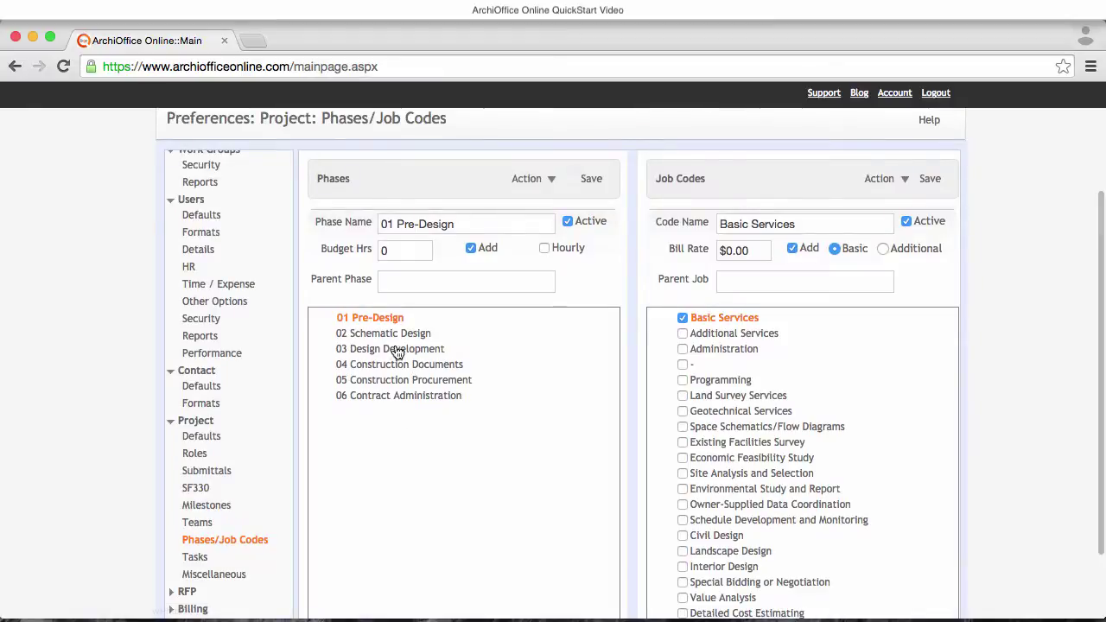
pyautogui.click(394, 334)
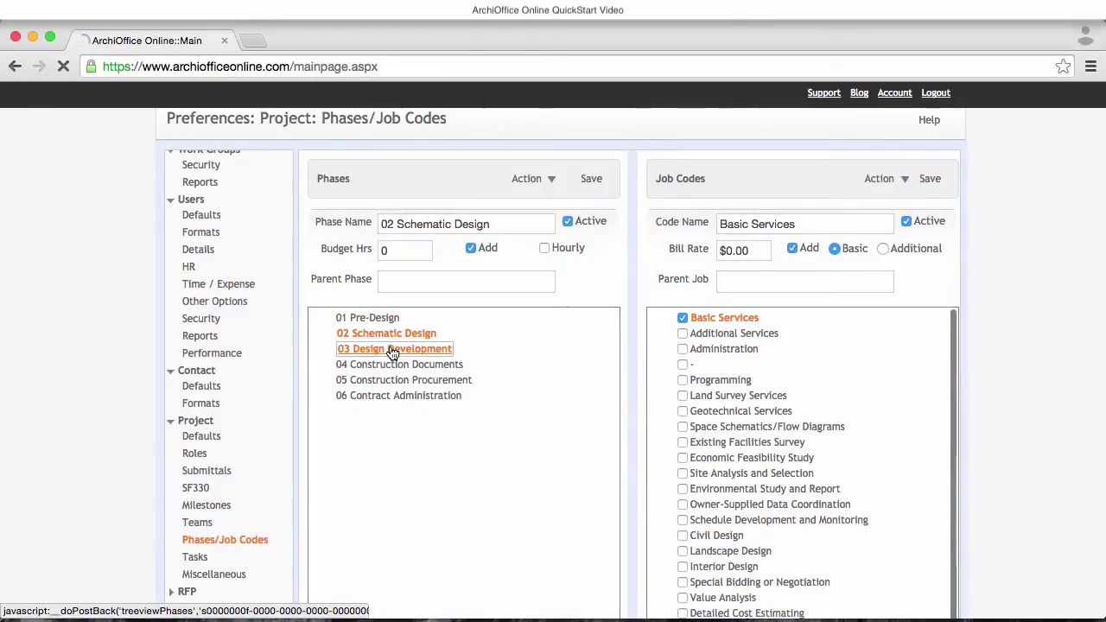
pyautogui.click(391, 350)
pyautogui.click(390, 366)
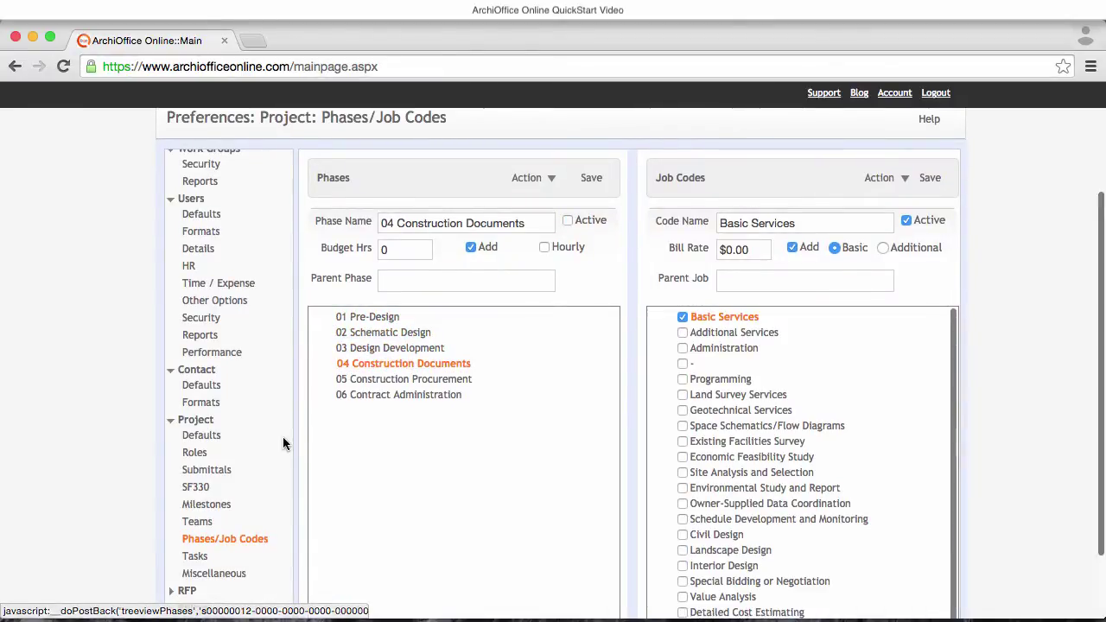
pyautogui.scroll(-2, 285, 445)
# - List Documents and Reports tasks for 02 Schematic Design, then Construction Administration tasks for 06 Contract Administration
pyautogui.click(196, 469)
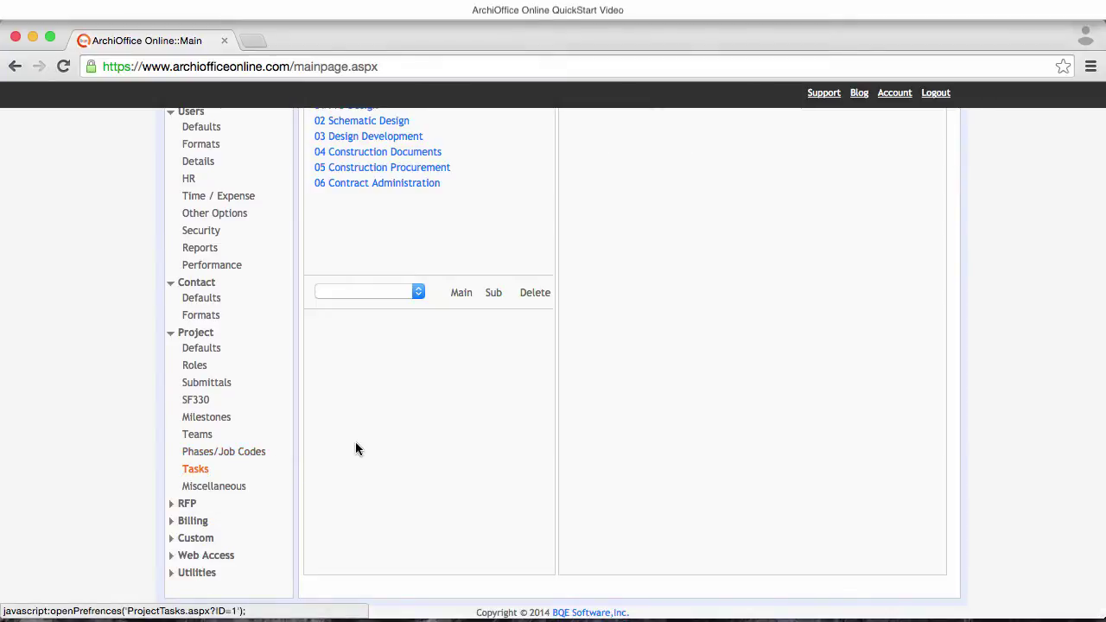
pyautogui.scroll(3, 357, 441)
pyautogui.click(391, 275)
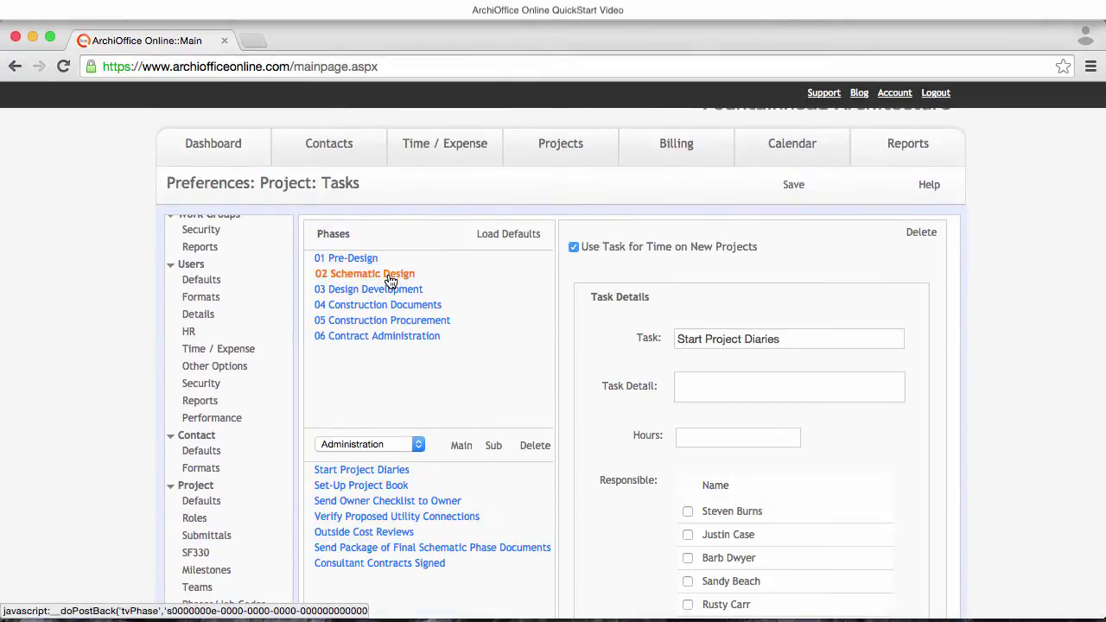
pyautogui.scroll(-2, 432, 328)
pyautogui.click(391, 388)
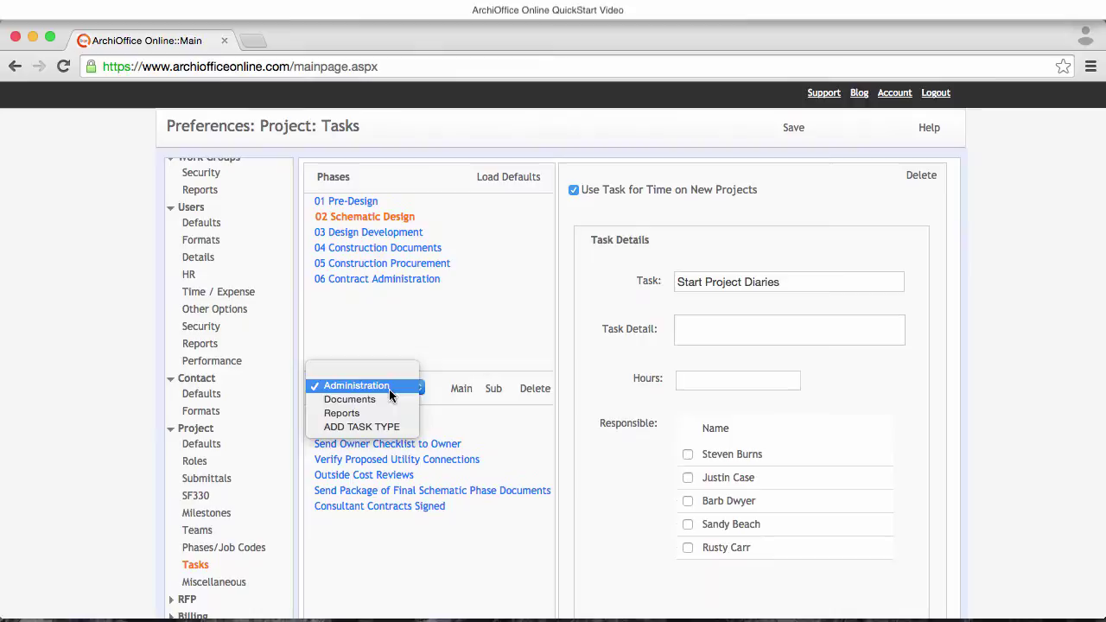
pyautogui.click(350, 399)
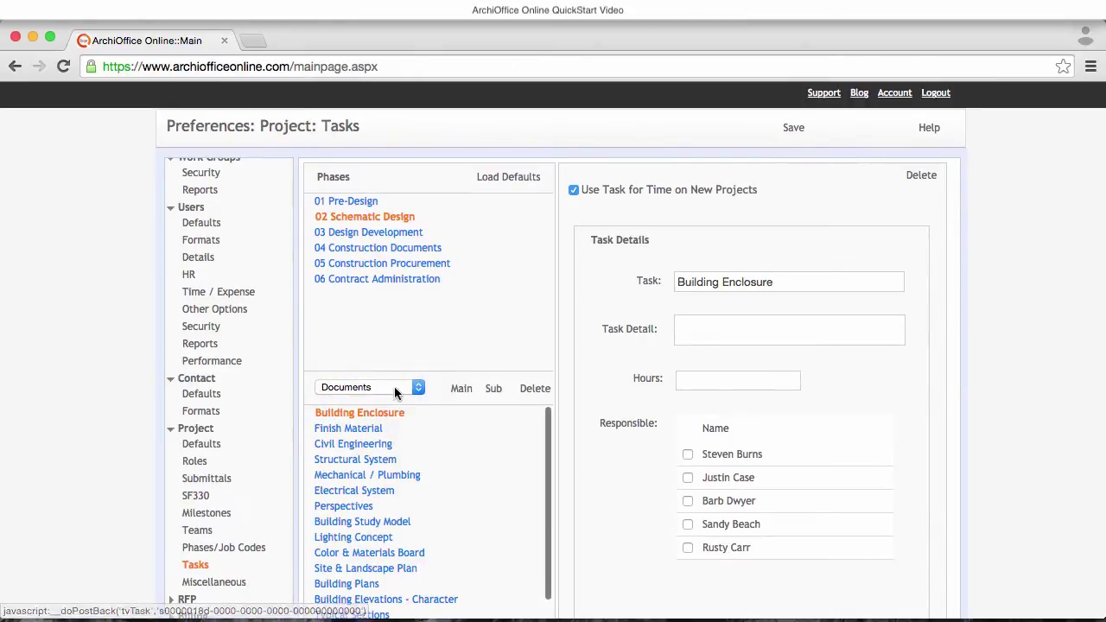
pyautogui.click(388, 389)
pyautogui.click(388, 400)
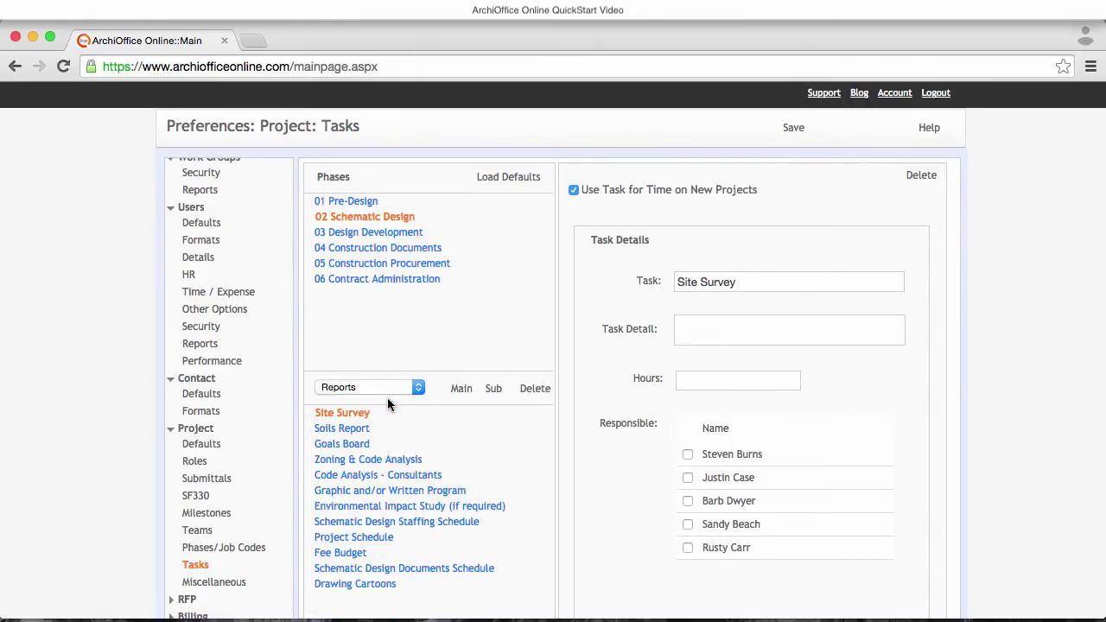
pyautogui.click(379, 282)
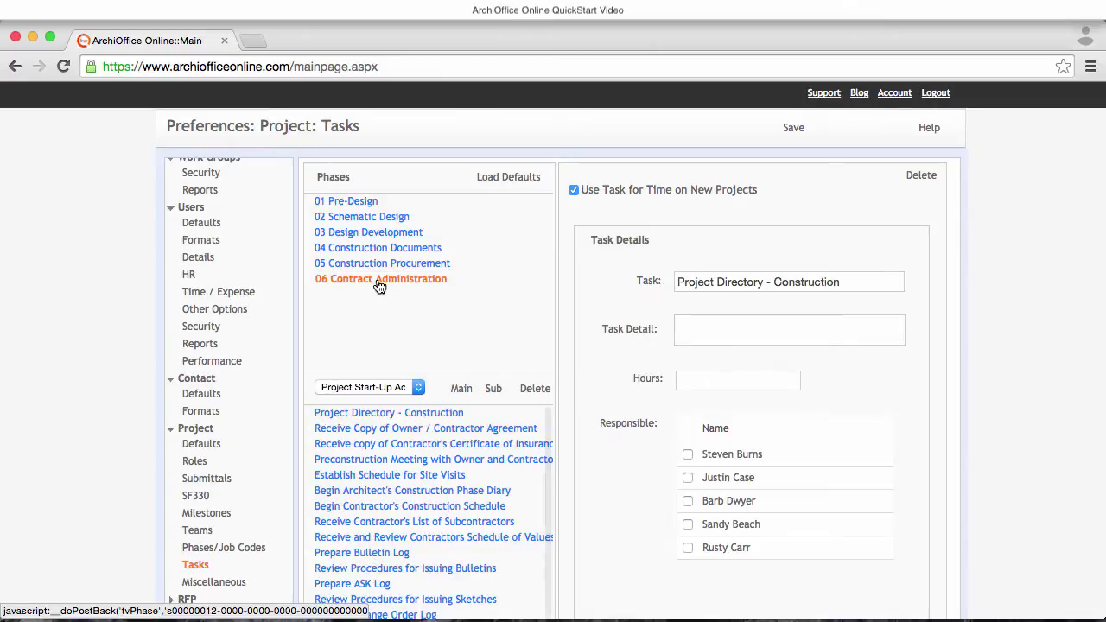
pyautogui.click(401, 390)
pyautogui.click(397, 400)
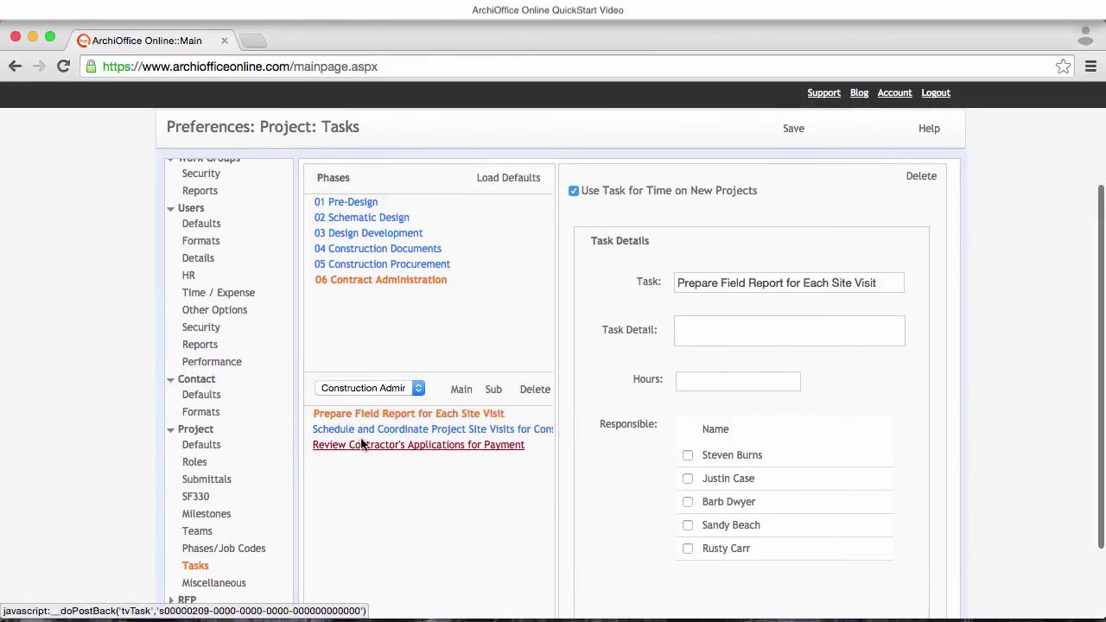
pyautogui.scroll(3, 424, 203)
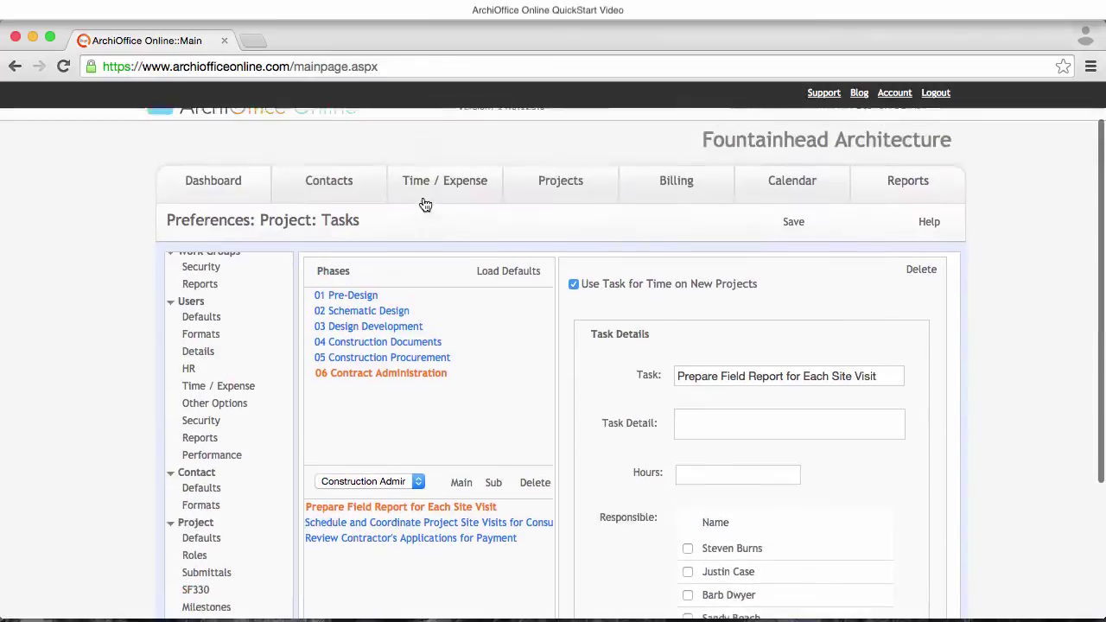
# - View the Dashboard overview, then switch to the Contacts list of five employees
pyautogui.click(250, 201)
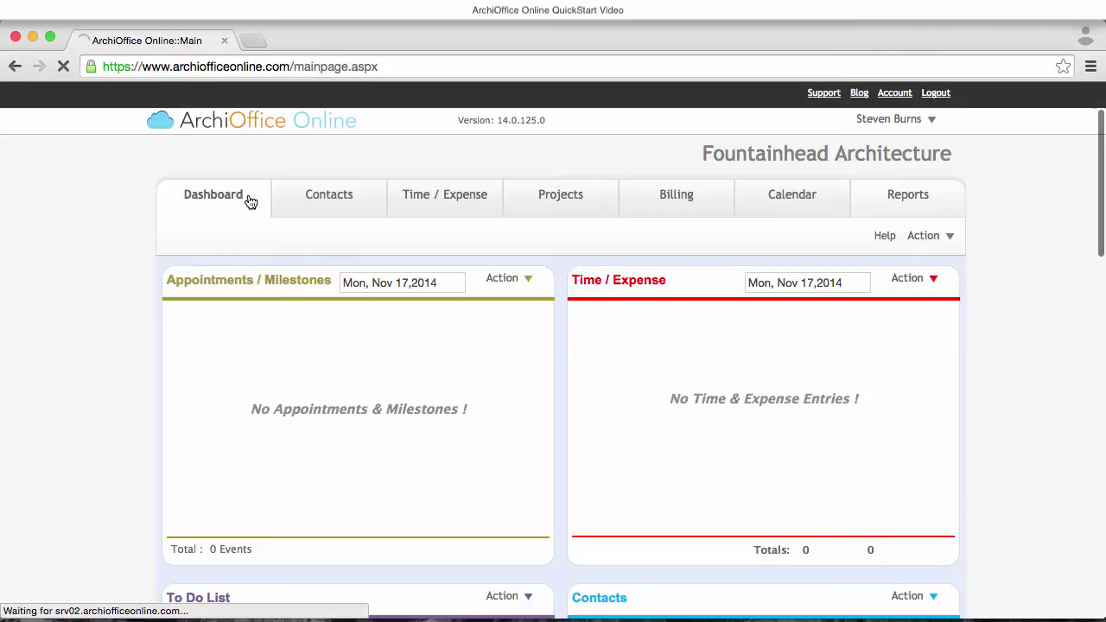
pyautogui.click(328, 197)
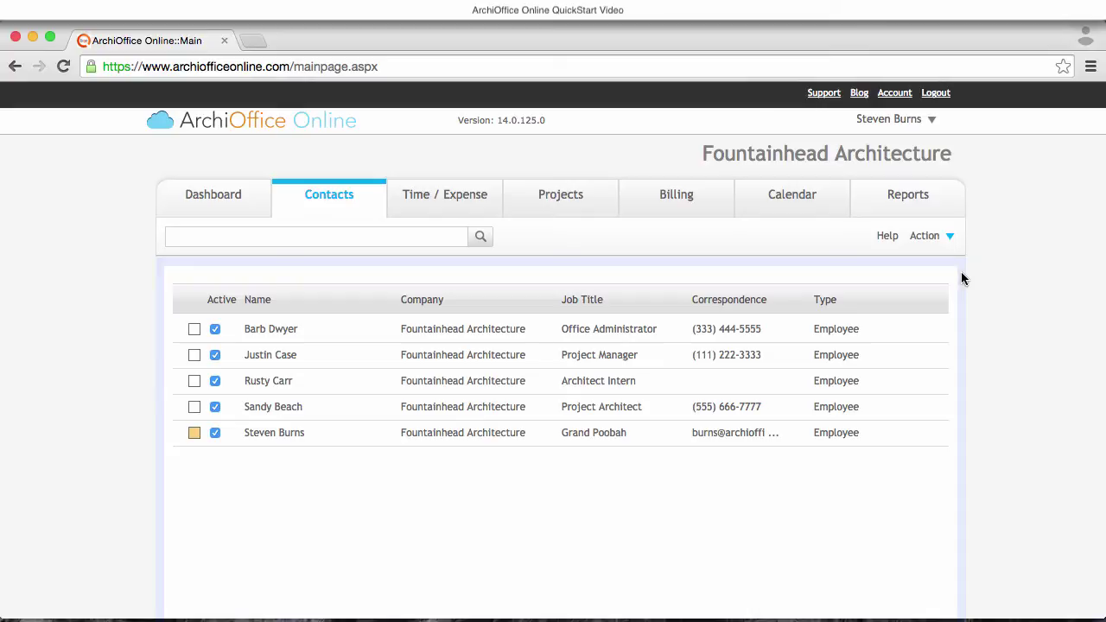
# - Create a new Client contact at Bradford Enterprises with the contact's full name and President job title
pyautogui.click(940, 240)
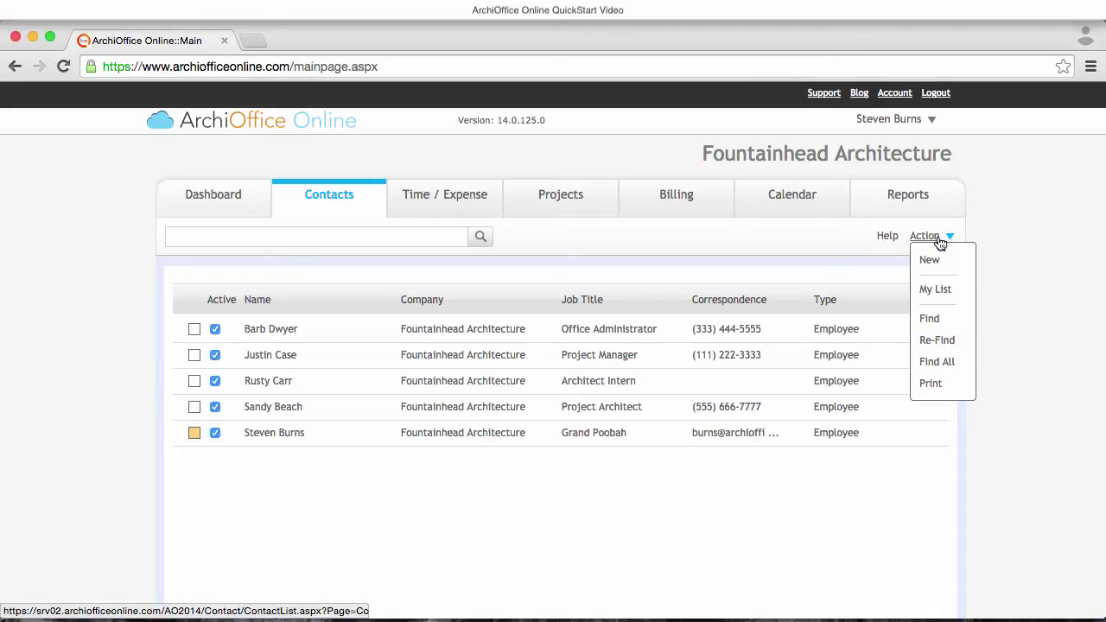
pyautogui.click(932, 261)
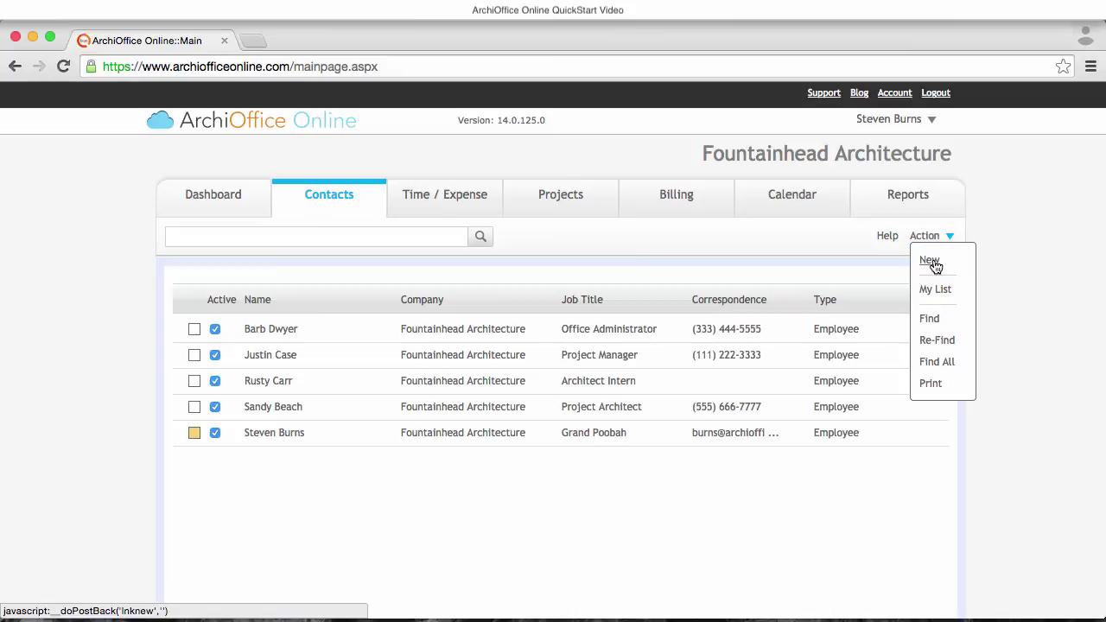
pyautogui.click(390, 276)
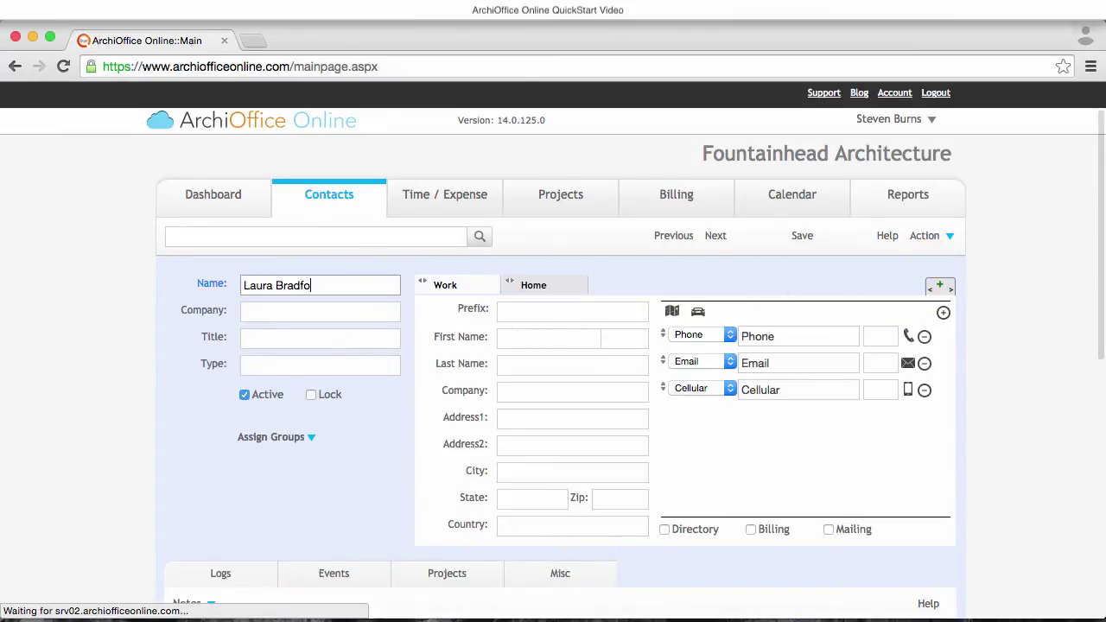
pyautogui.press('Tab')
pyautogui.write('Bradford Enterprises')
pyautogui.click(295, 338)
pyautogui.write('President + CEO')
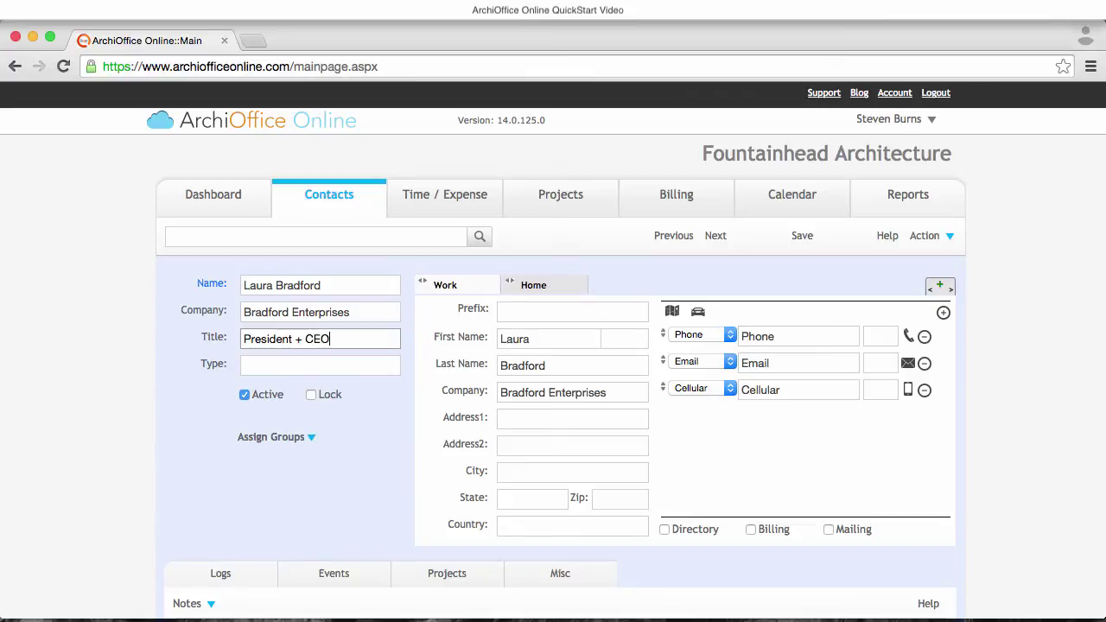
pyautogui.click(306, 364)
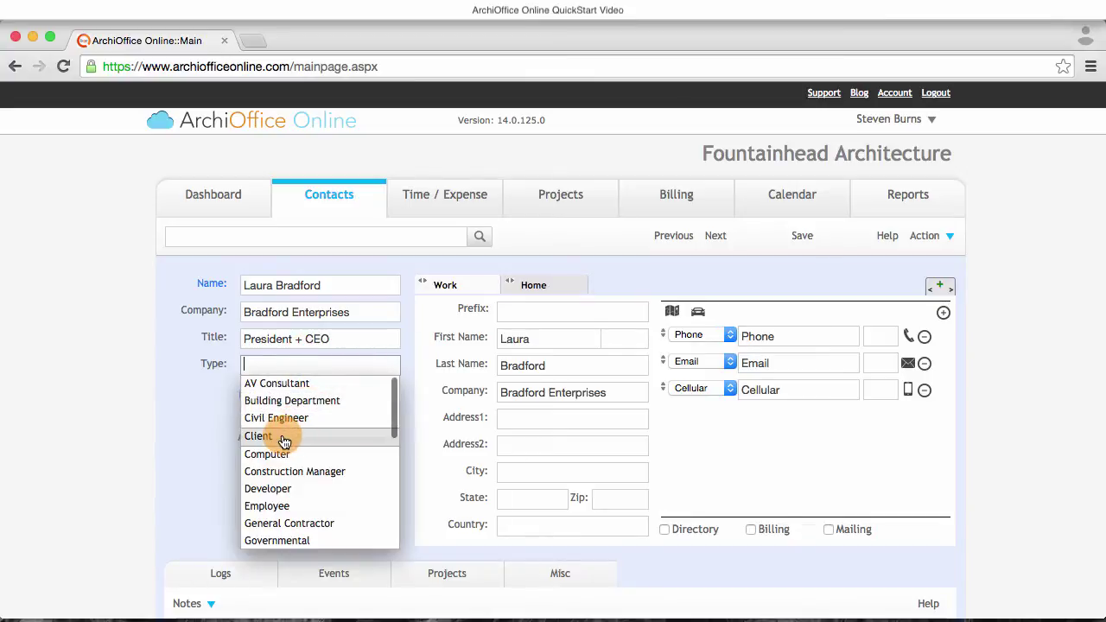
pyautogui.click(284, 442)
pyautogui.moveTo(279, 435)
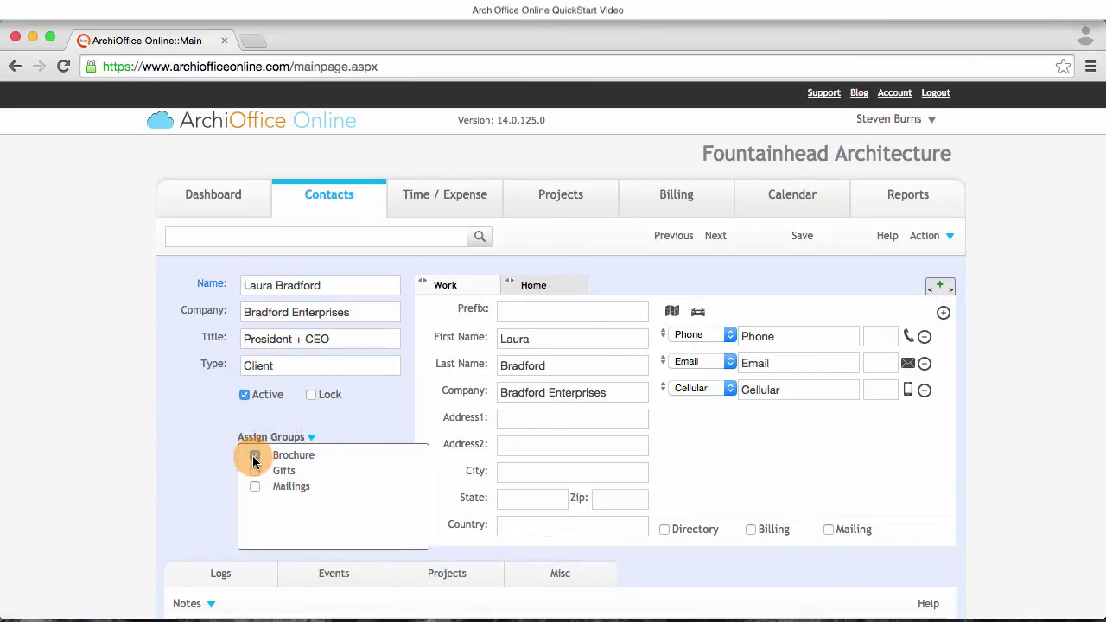
# - Fill in the contact's work phone, e-mail and Torrance, CA work address, then save
pyautogui.click(769, 334)
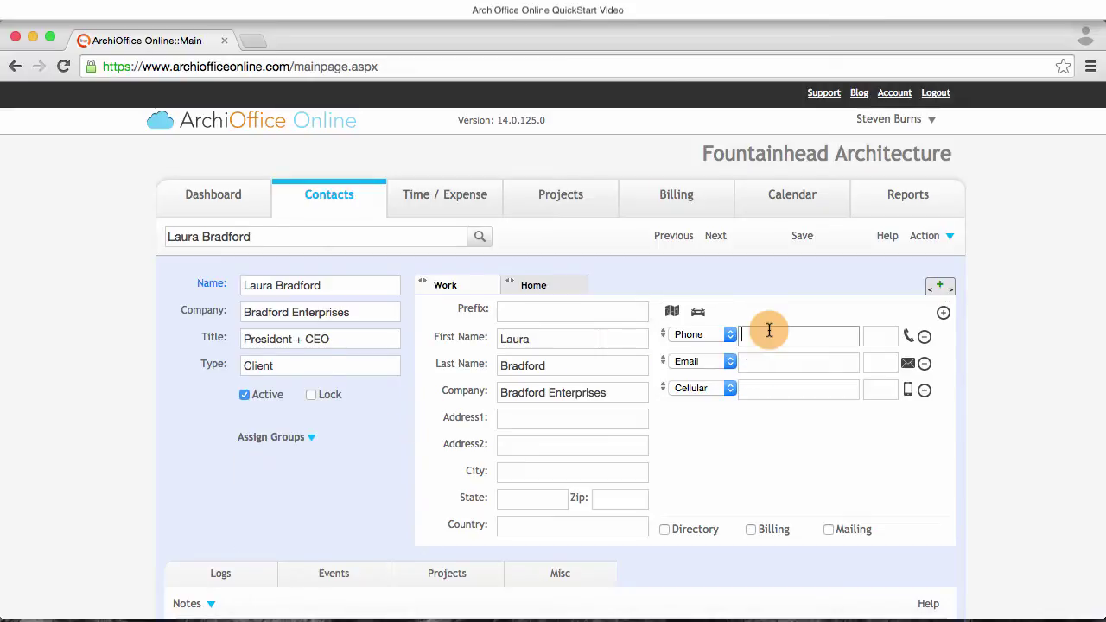
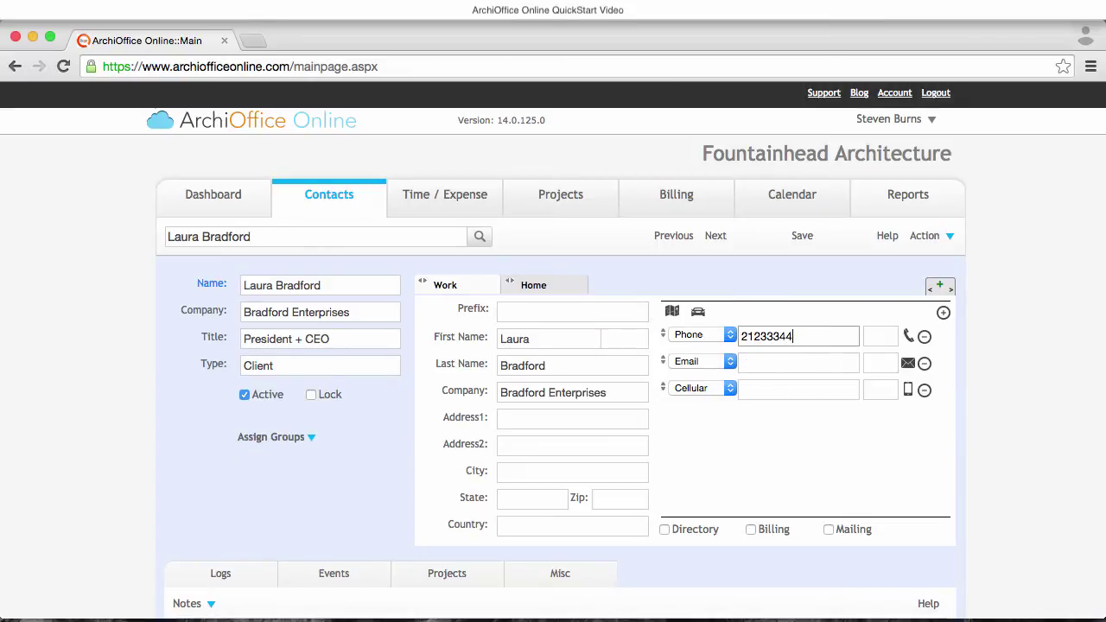
pyautogui.click(771, 361)
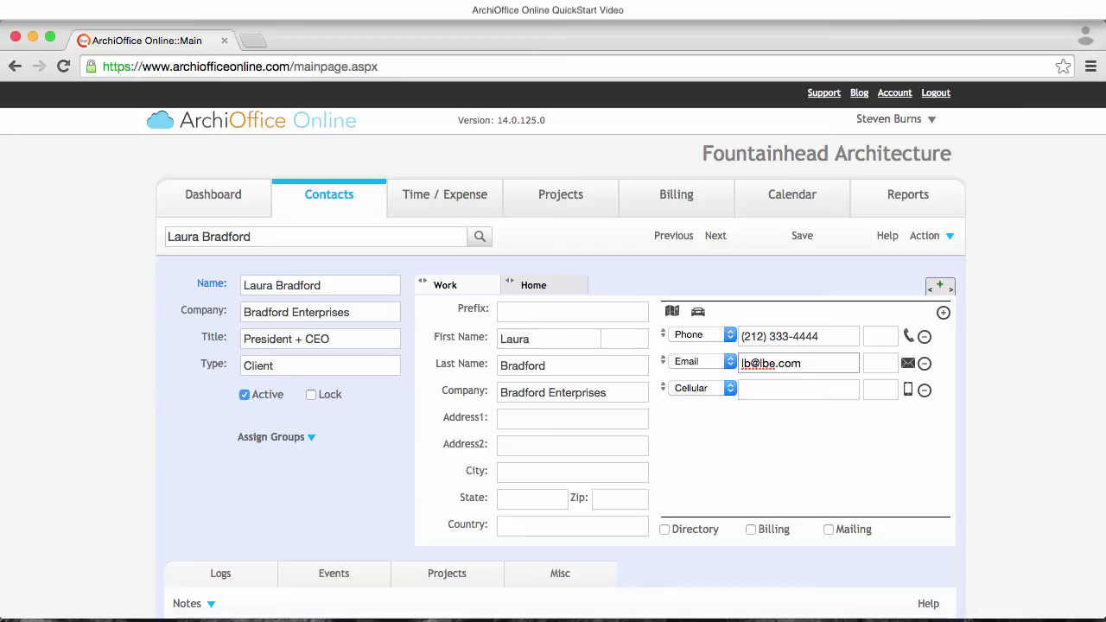
pyautogui.click(572, 419)
pyautogui.press('Tab')
pyautogui.press('Tab')
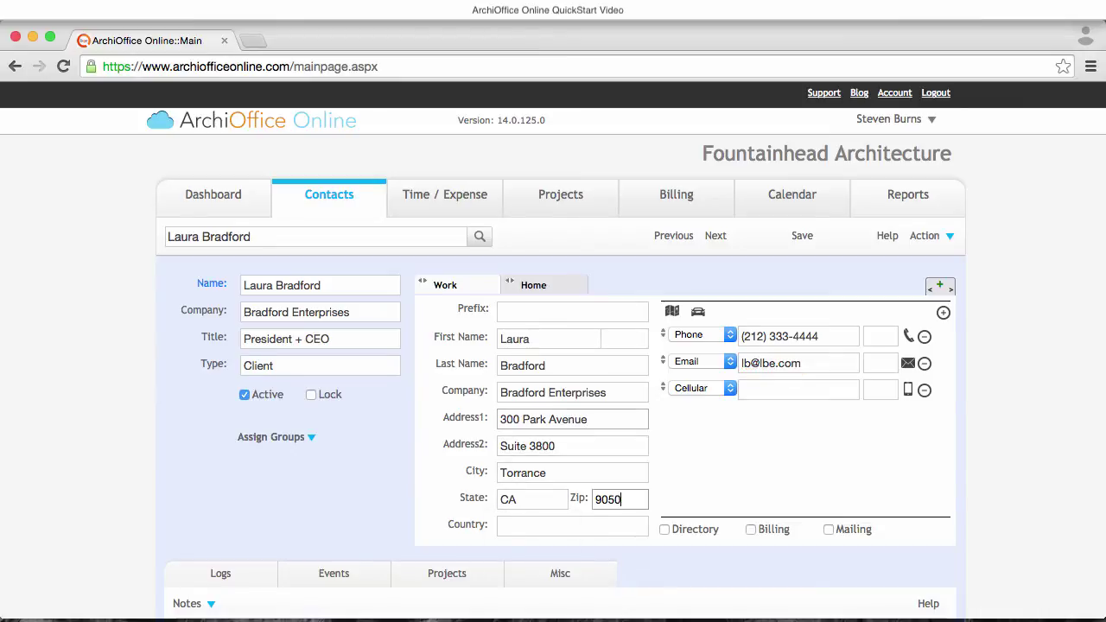
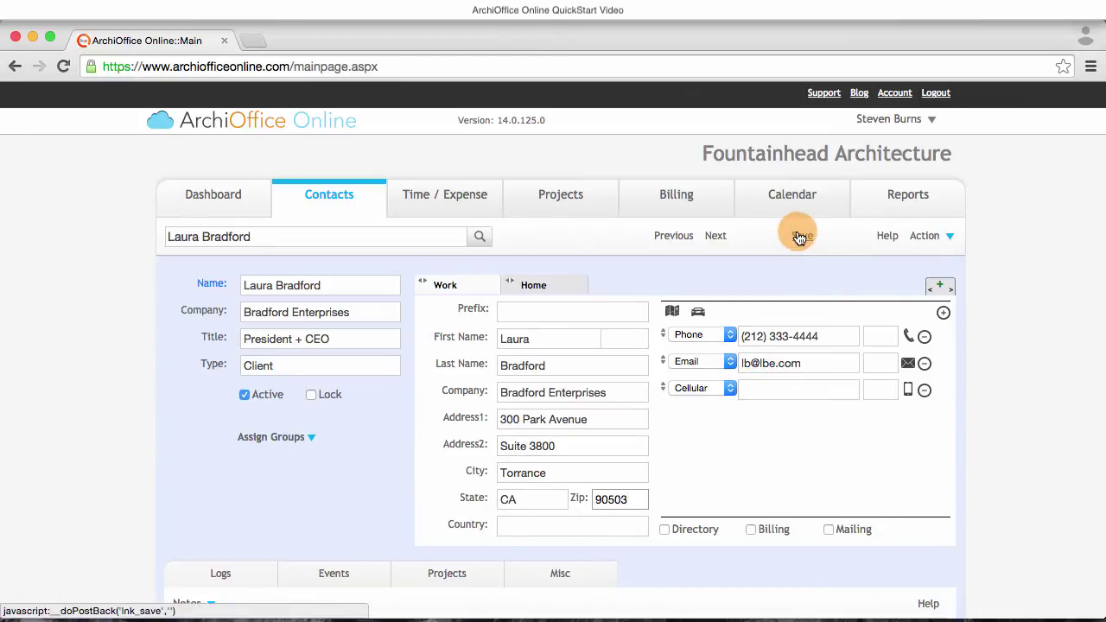
pyautogui.click(800, 237)
# - Open the client contact's Transactions section, then its still-empty Projects list
pyautogui.scroll(-5, 950, 279)
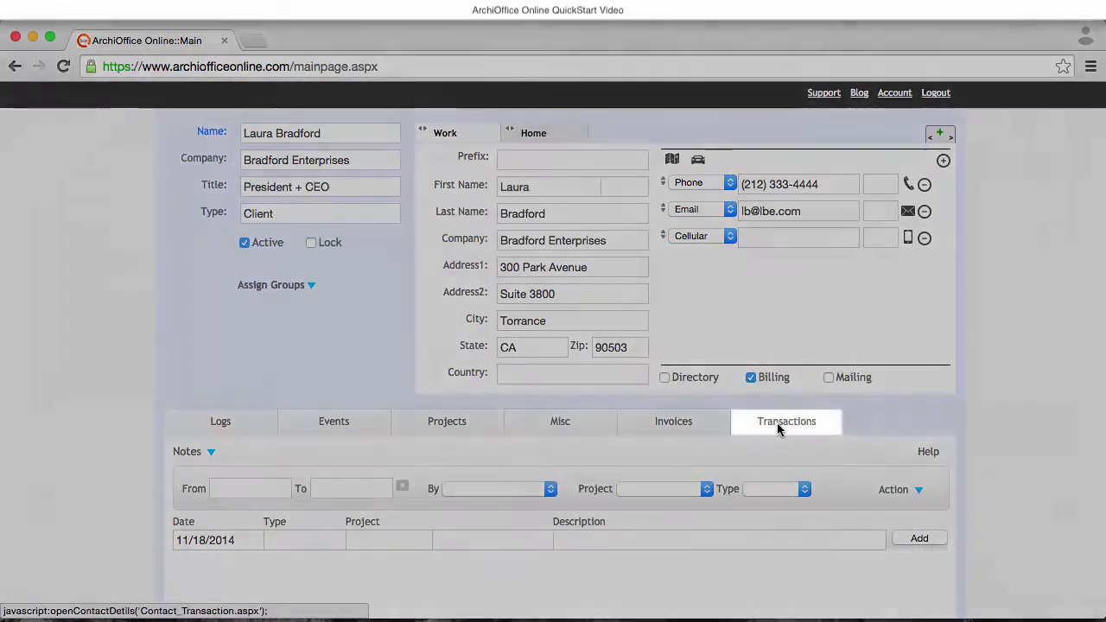
pyautogui.click(777, 422)
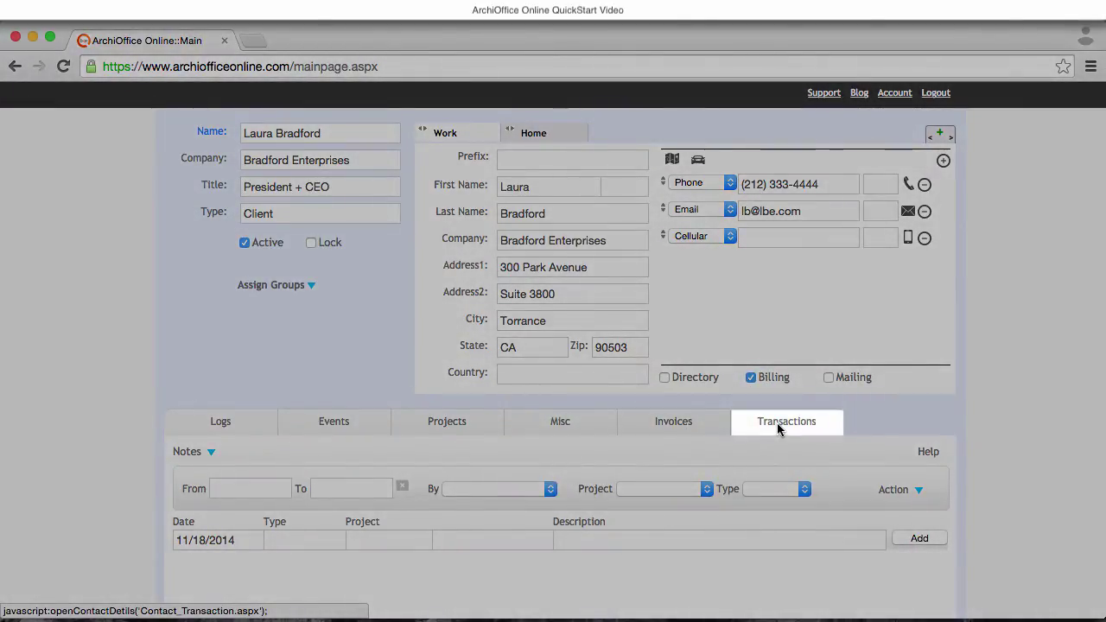
pyautogui.click(769, 426)
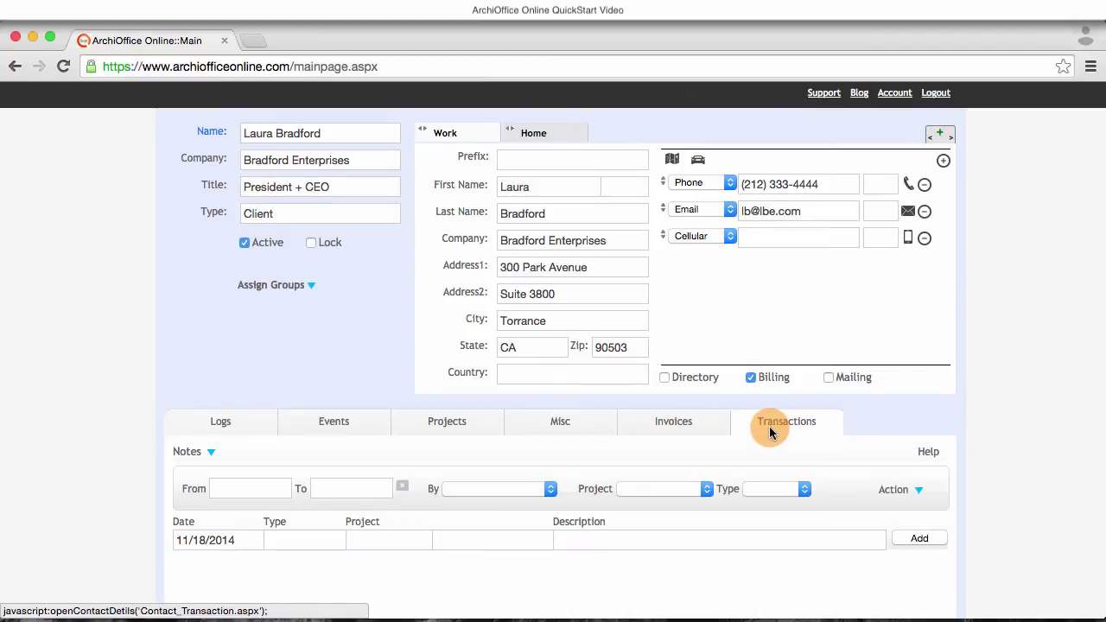
pyautogui.click(453, 426)
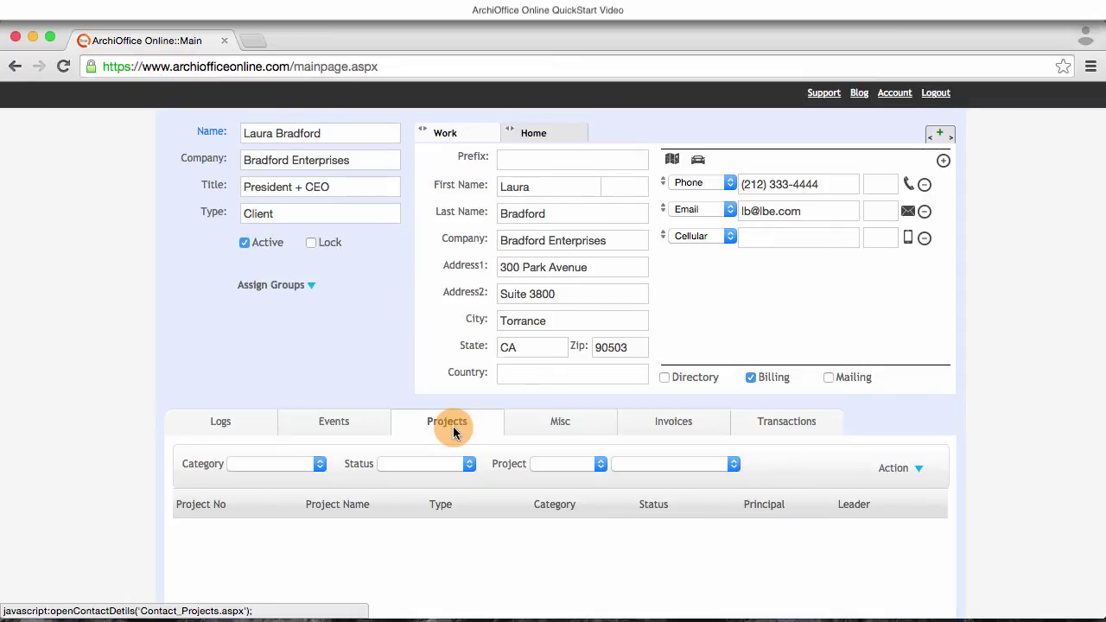
# - Create a billable project 'Bradford Residence', number 14-01, from the contact's Projects actions
pyautogui.click(905, 471)
pyautogui.scroll(-2, 902, 490)
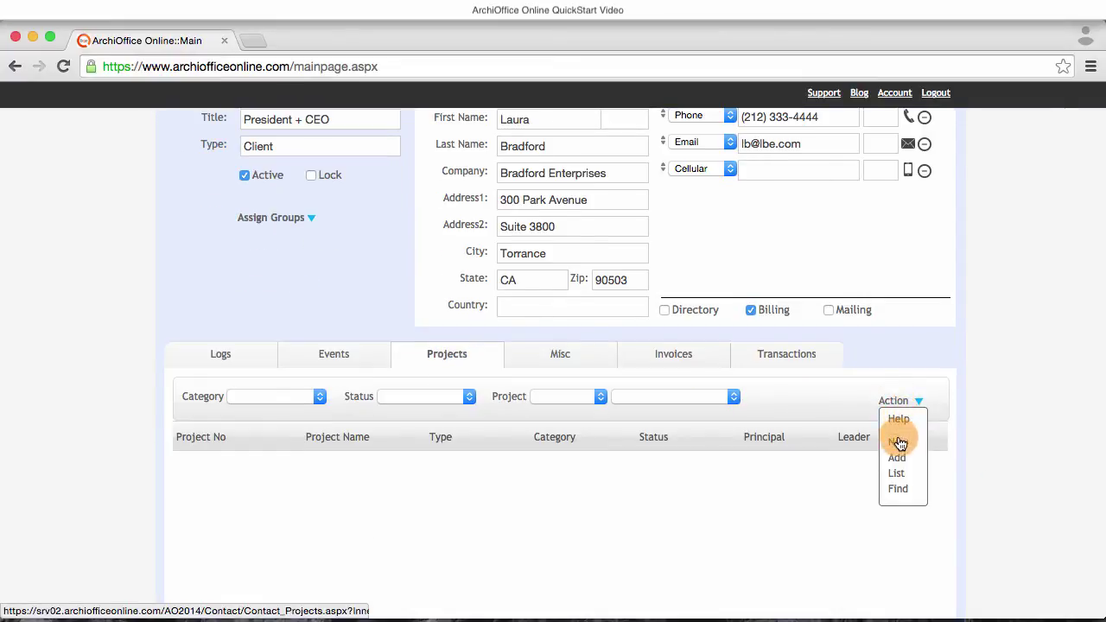
pyautogui.click(900, 443)
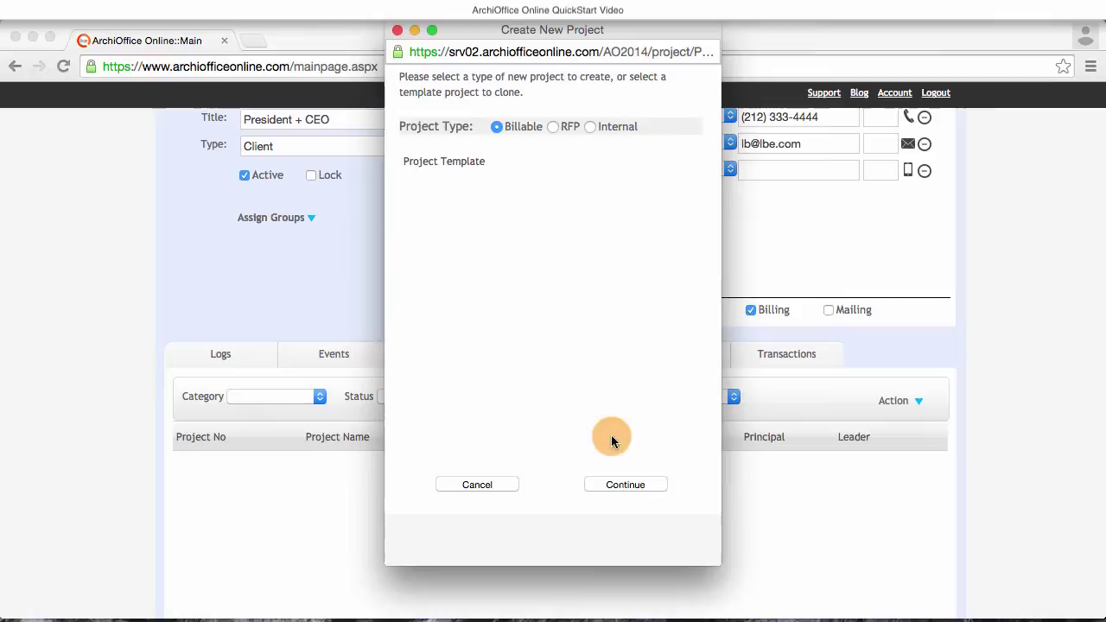
pyautogui.click(632, 484)
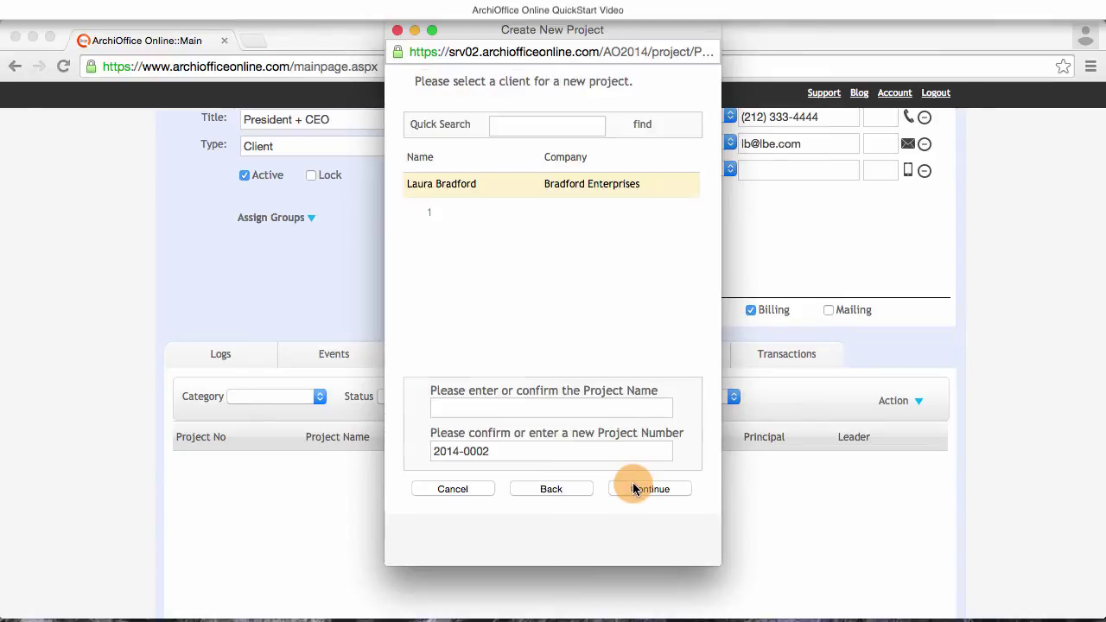
pyautogui.click(464, 405)
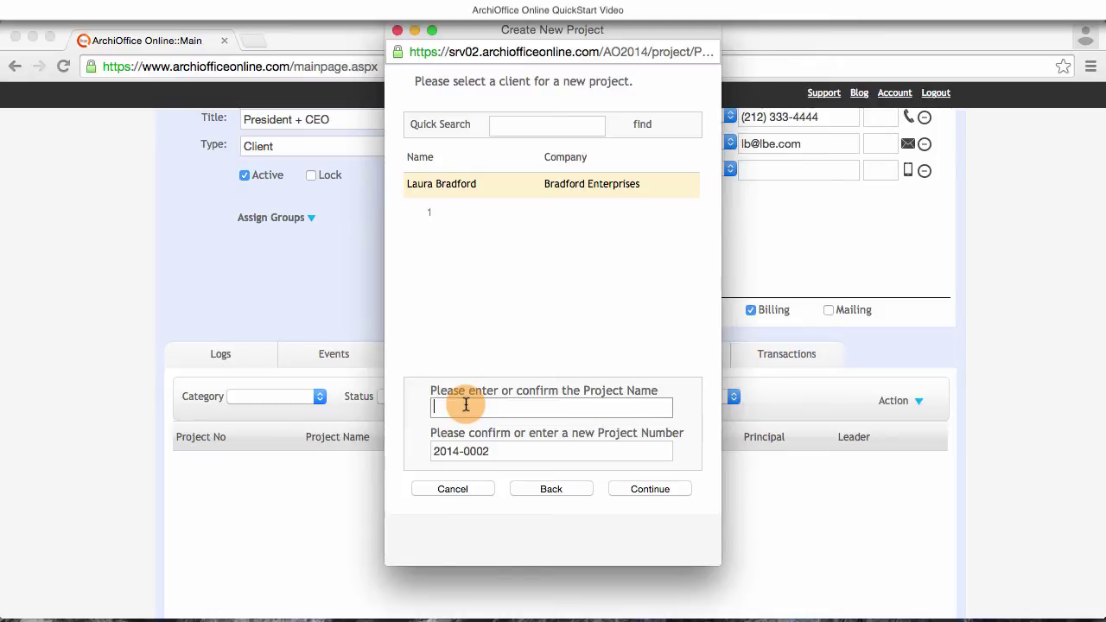
pyautogui.write('Bradford Residence')
pyautogui.press('Tab')
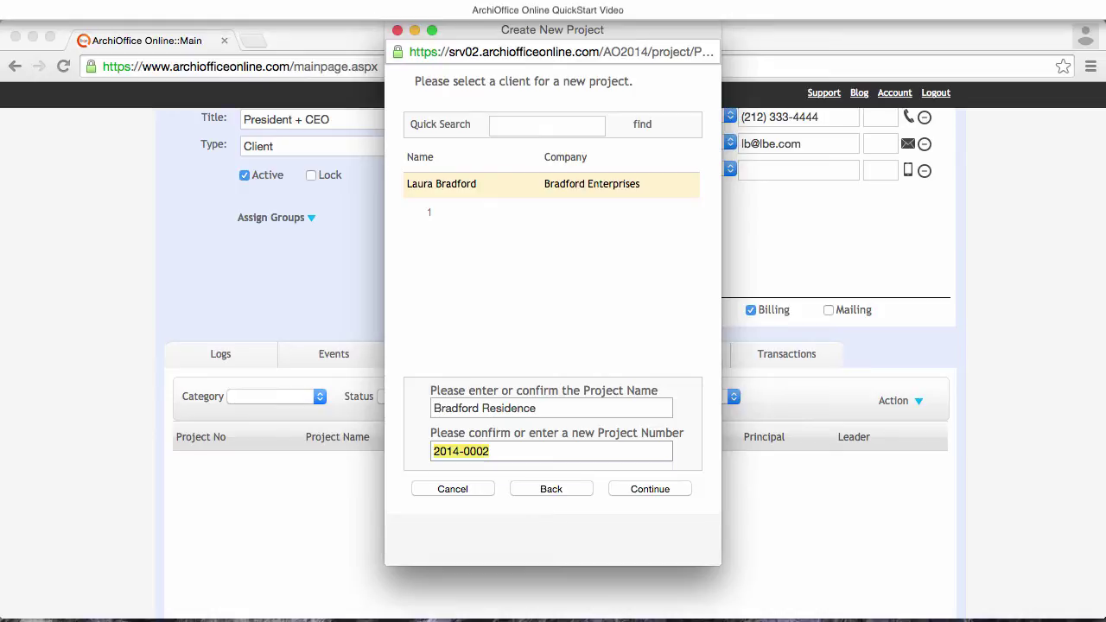
pyautogui.write('14-01')
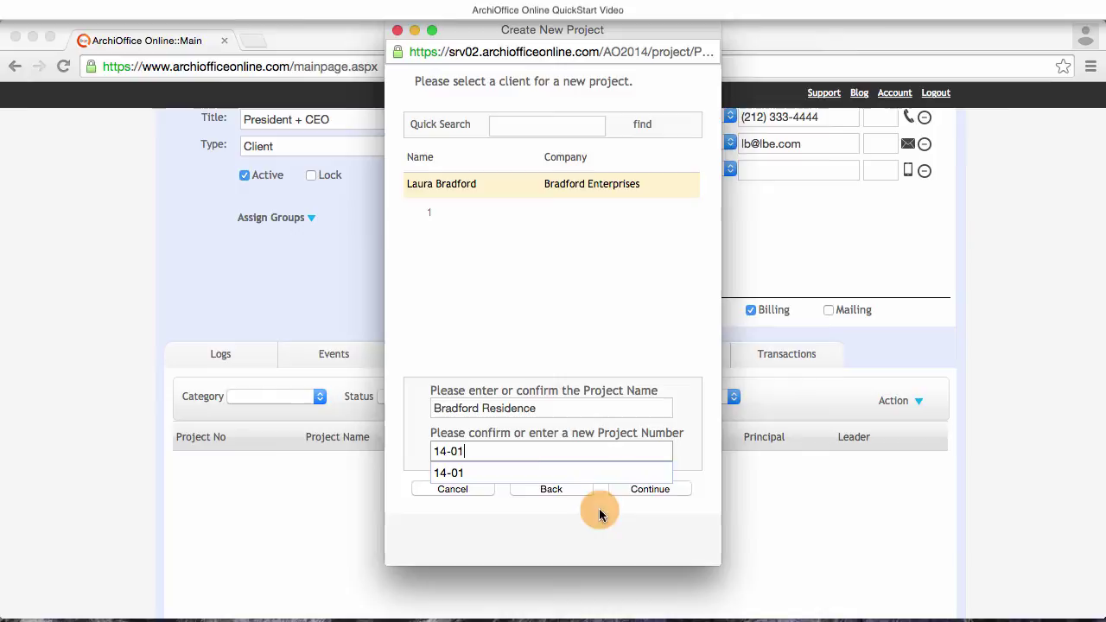
pyautogui.click(653, 490)
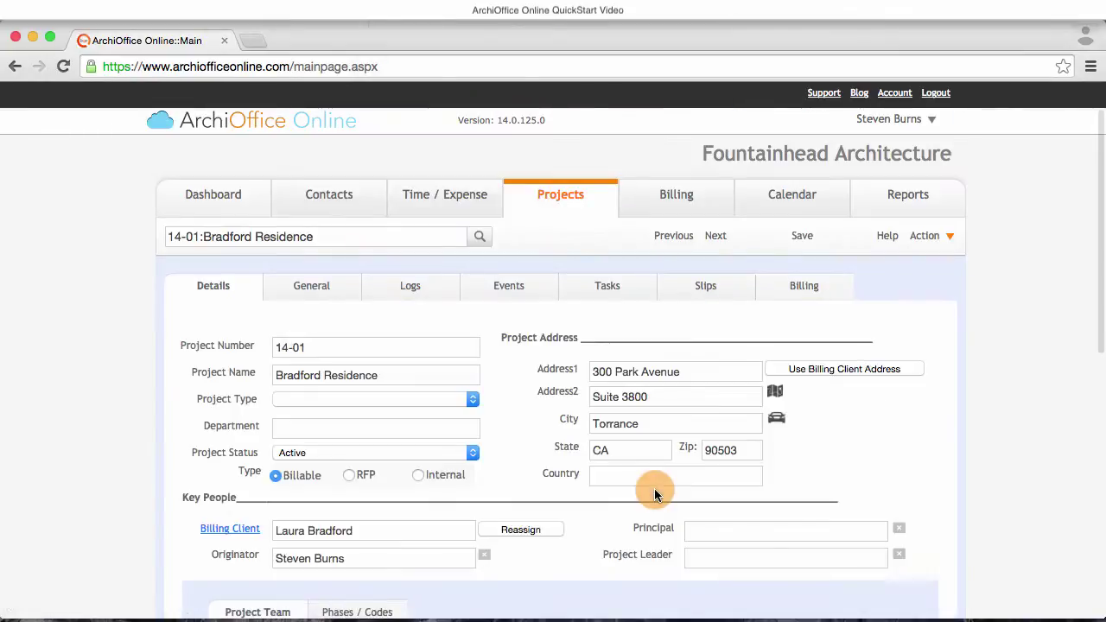
# - Set project type Residential New and department Architecture, and choose the Principal and Project Leader
pyautogui.click(391, 400)
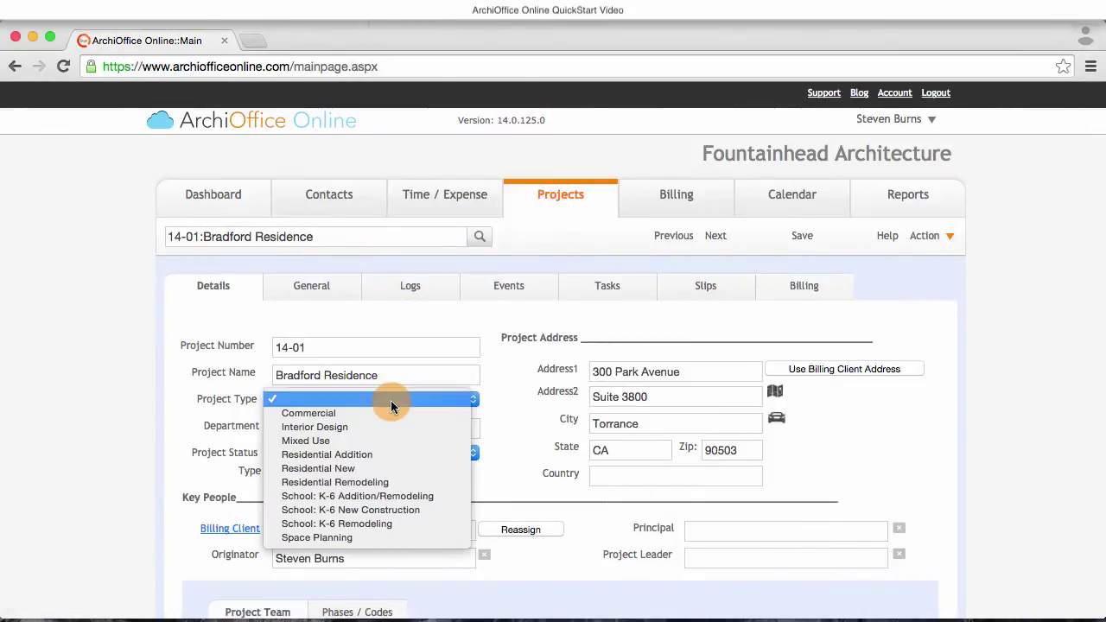
pyautogui.click(395, 467)
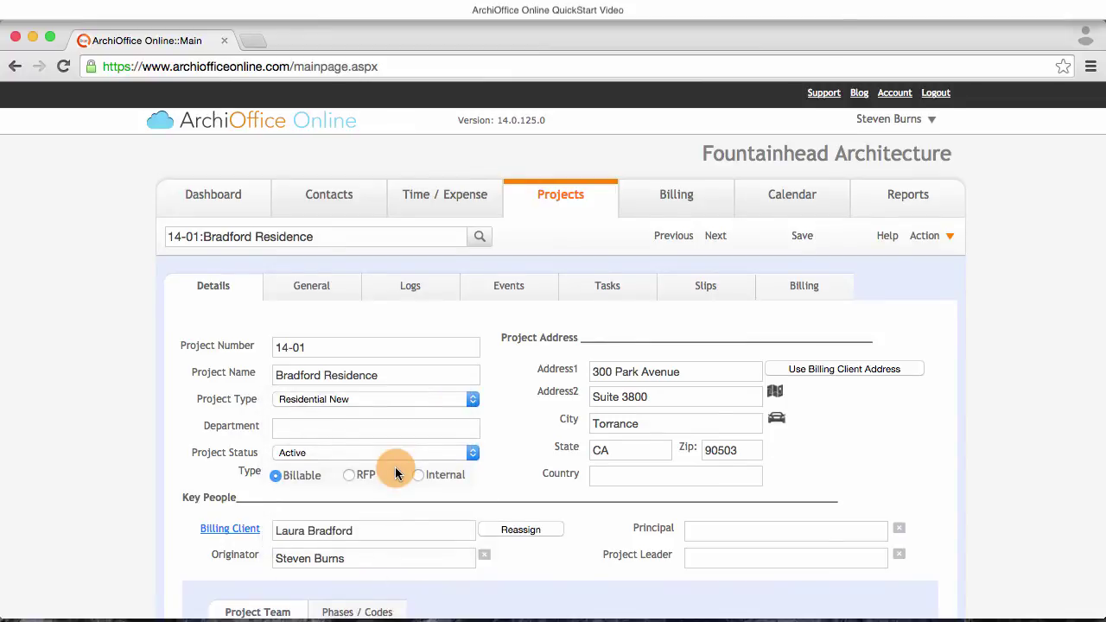
pyautogui.scroll(-3, 395, 467)
pyautogui.click(333, 317)
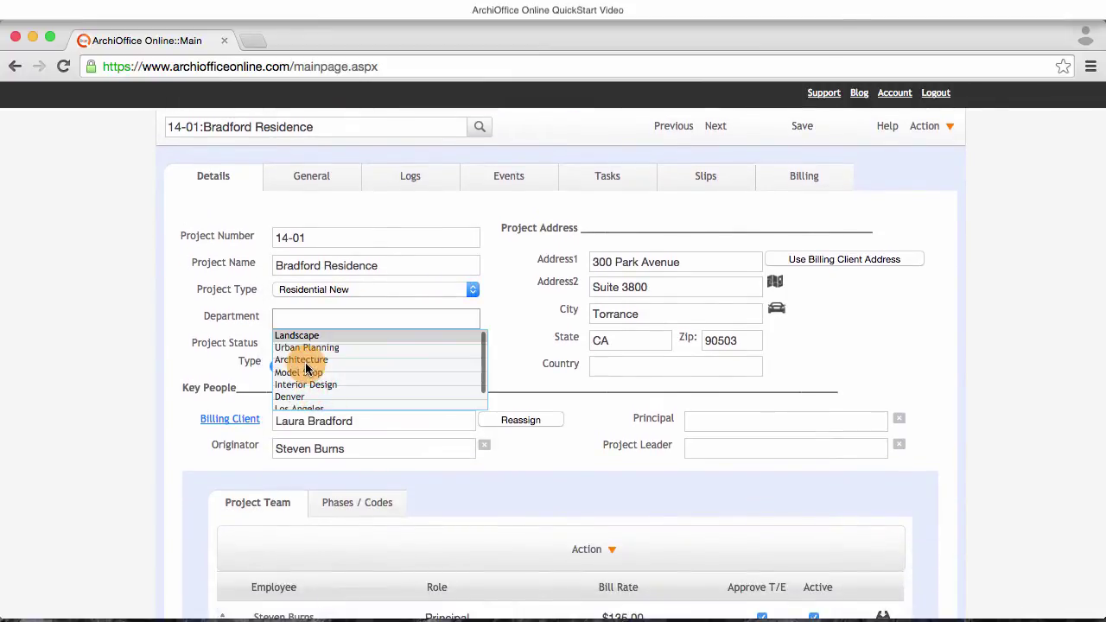
pyautogui.click(302, 360)
pyautogui.scroll(-3, 441, 385)
pyautogui.click(717, 321)
pyautogui.click(716, 343)
pyautogui.click(719, 349)
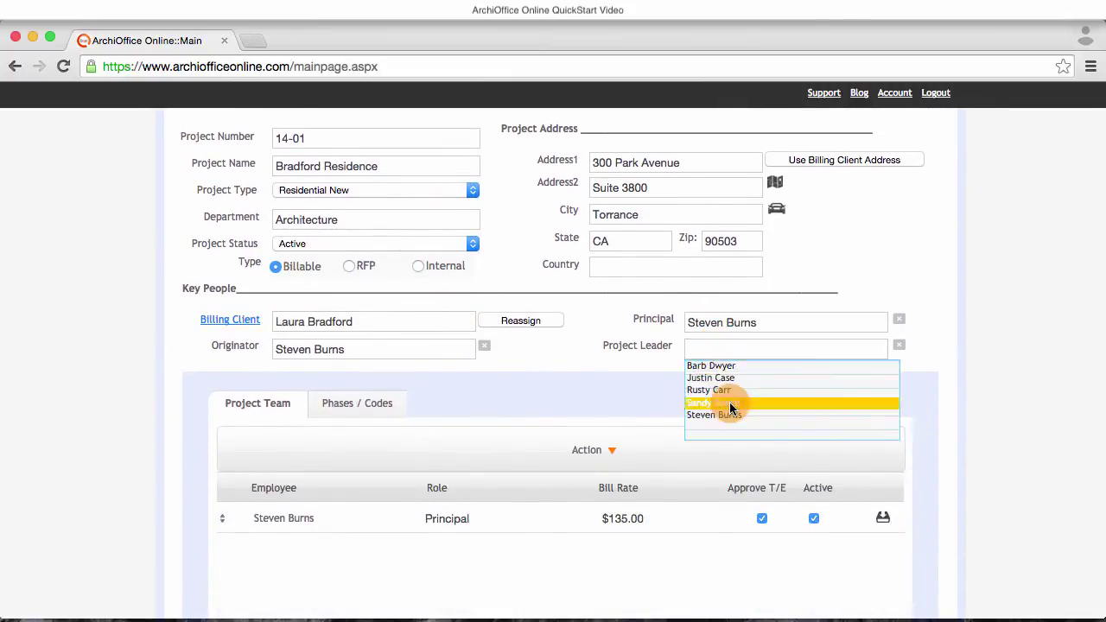
pyautogui.click(729, 402)
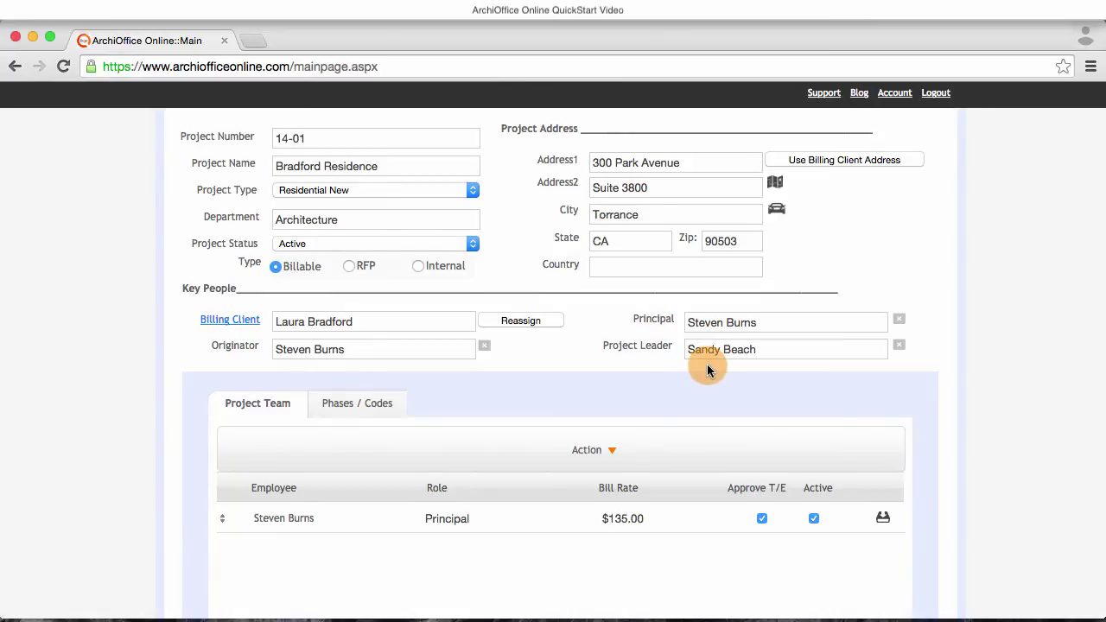
# - Change the principal's team bill rate from $135.00 to $225
pyautogui.scroll(-3, 707, 364)
pyautogui.click(650, 424)
pyautogui.moveTo(651, 423); pyautogui.dragTo(592, 424)
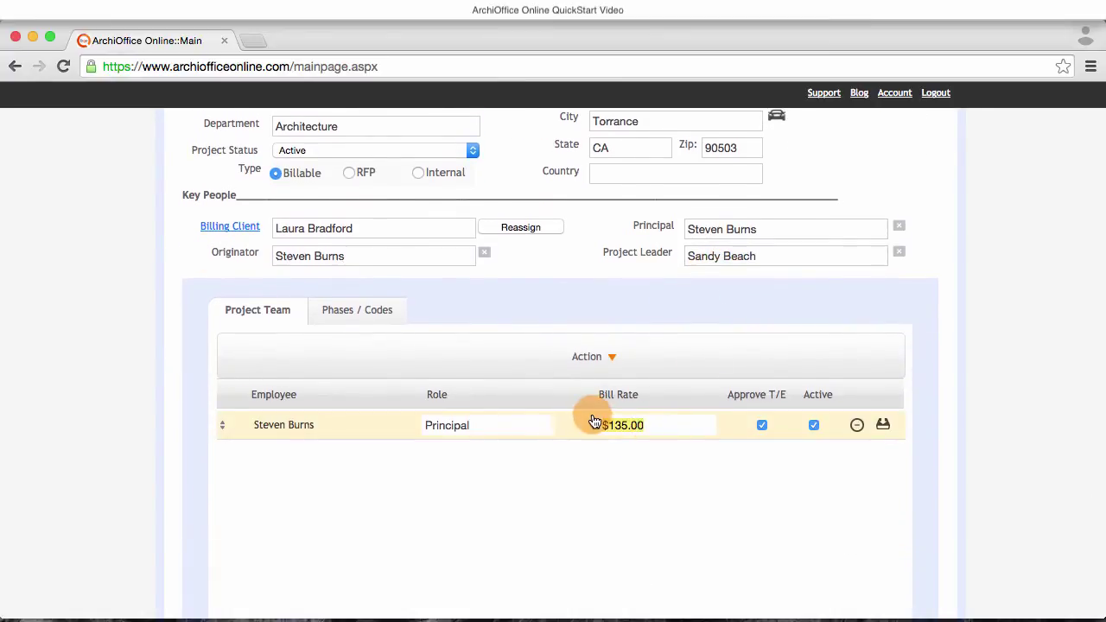
pyautogui.write('225')
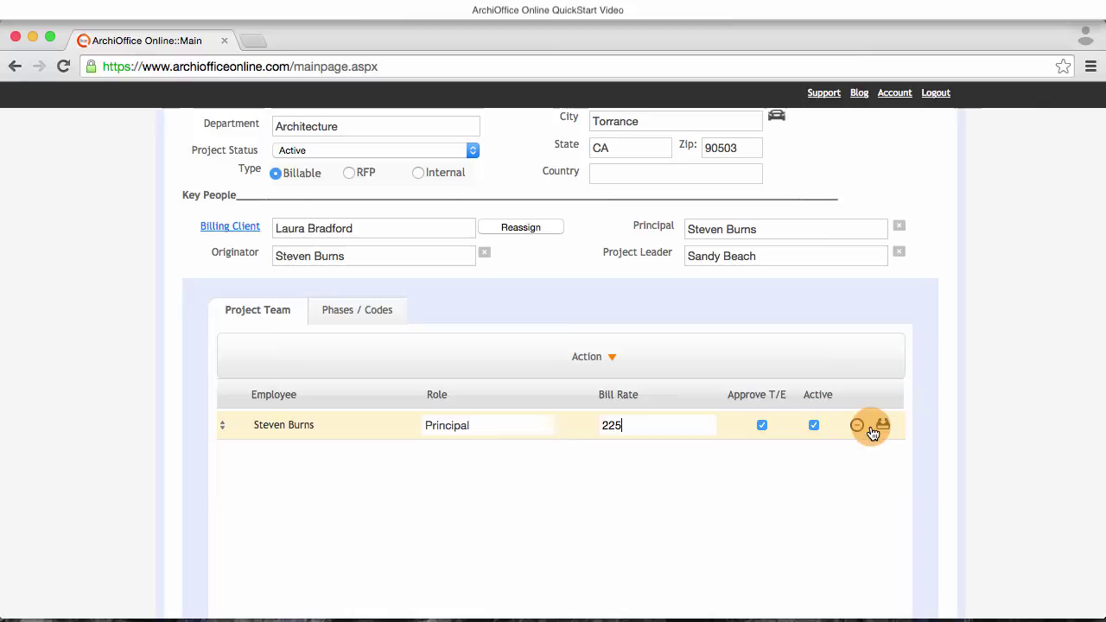
pyautogui.click(883, 425)
# - Add the project leader to the team as Project Manager at a $200 rate
pyautogui.click(589, 357)
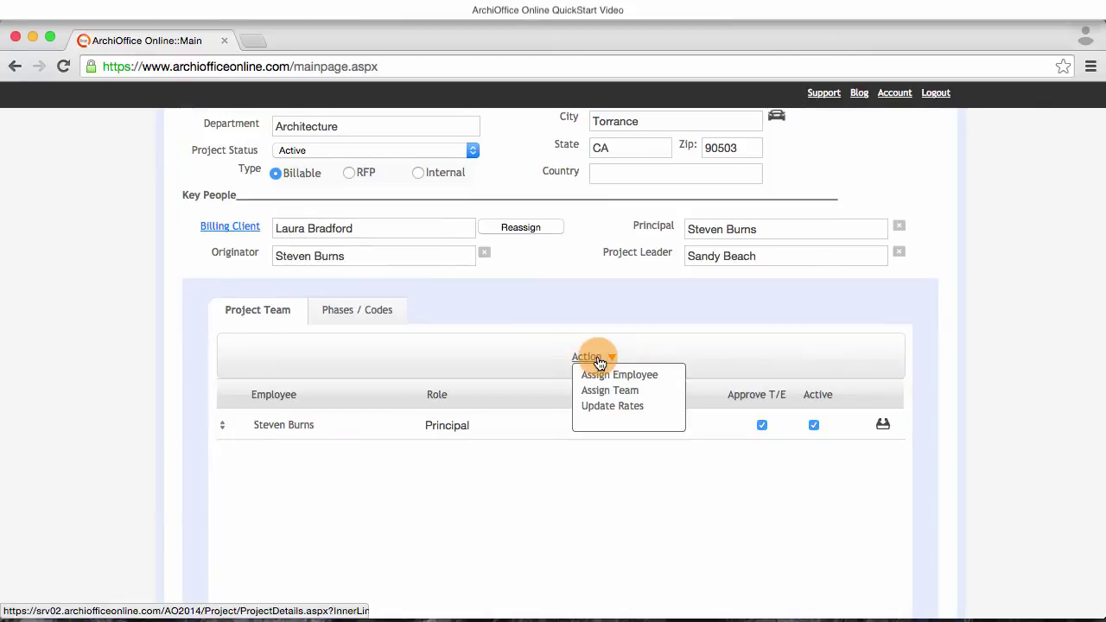
pyautogui.click(597, 377)
pyautogui.click(528, 394)
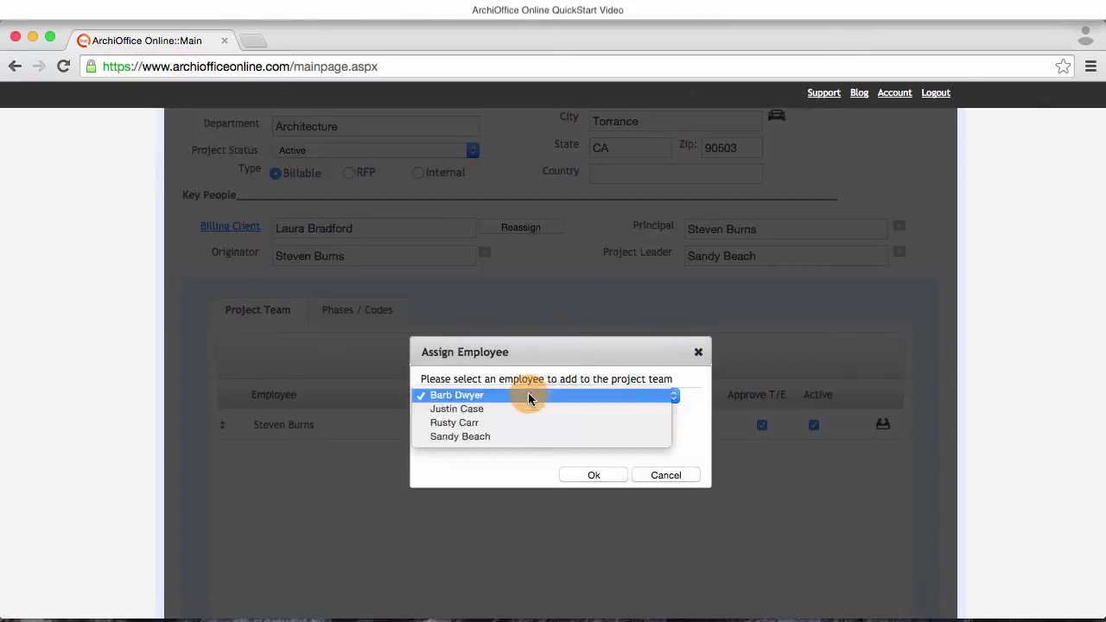
pyautogui.click(524, 436)
pyautogui.click(596, 471)
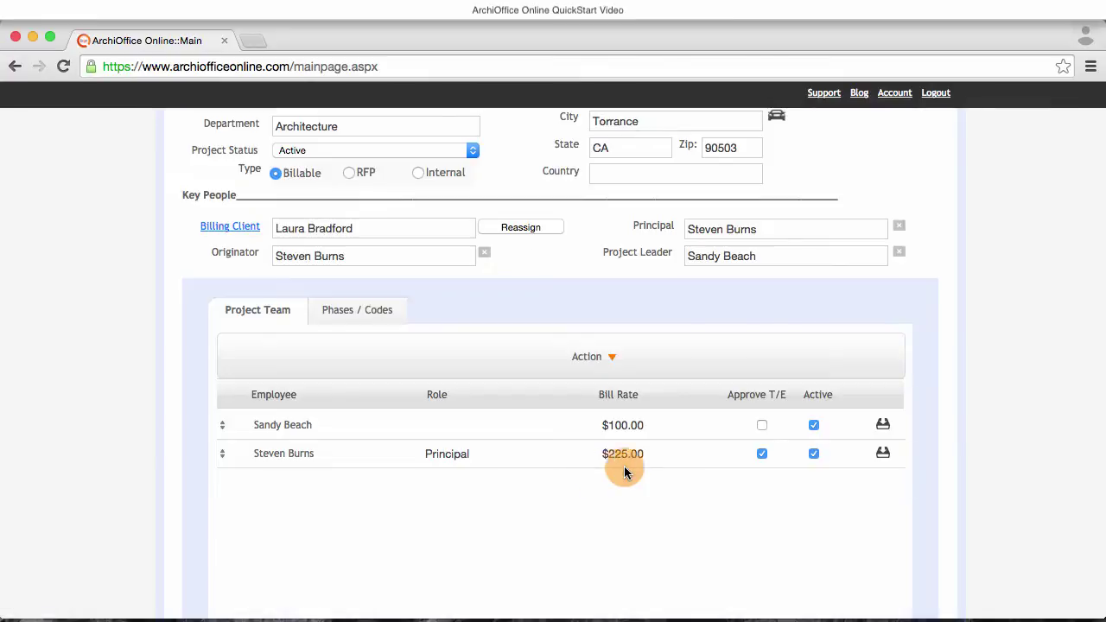
pyautogui.click(622, 425)
pyautogui.write('200')
pyautogui.click(487, 425)
pyautogui.click(507, 455)
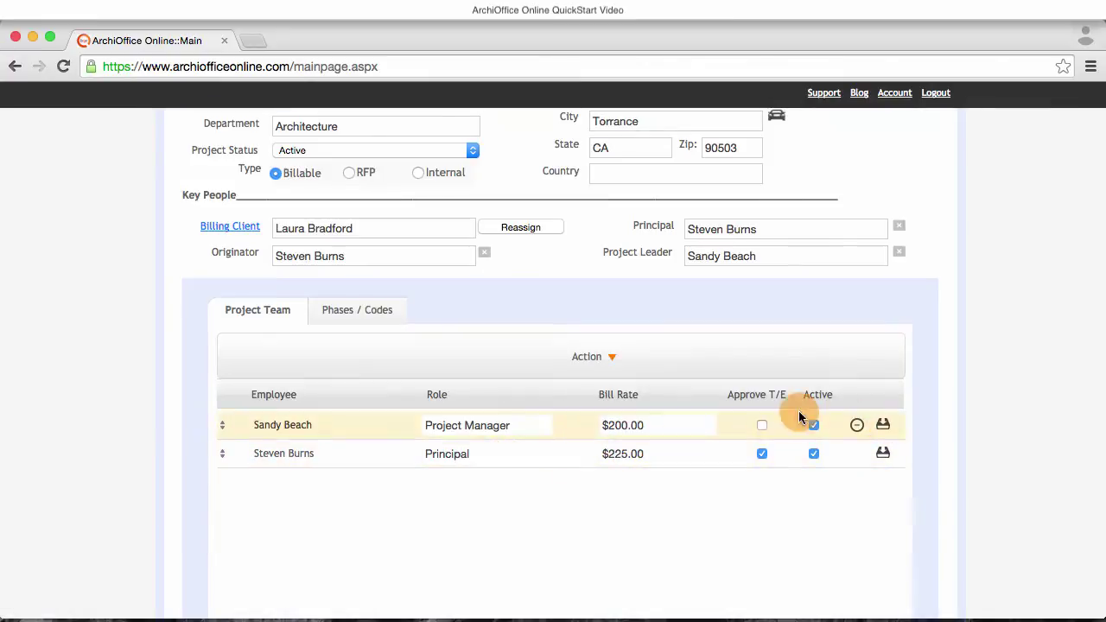
# - Add a third employee as Project Architect at $125 and move the principal's row to the top
pyautogui.click(592, 356)
pyautogui.click(595, 376)
pyautogui.click(594, 475)
pyautogui.click(467, 425)
pyautogui.click(494, 464)
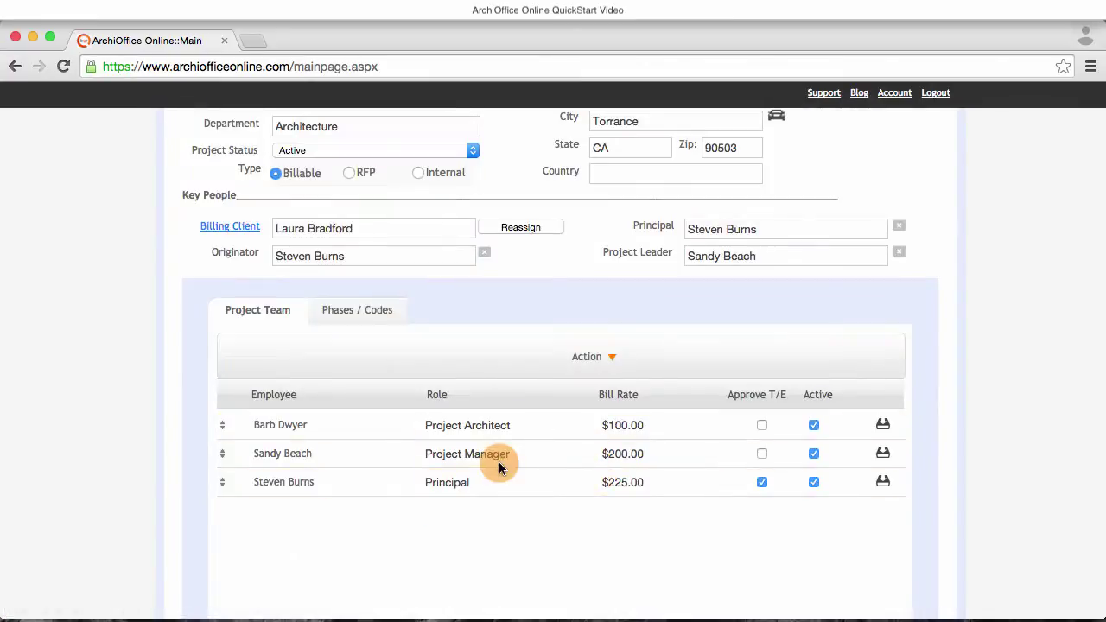
pyautogui.click(605, 425)
pyautogui.write('125')
pyautogui.click(883, 425)
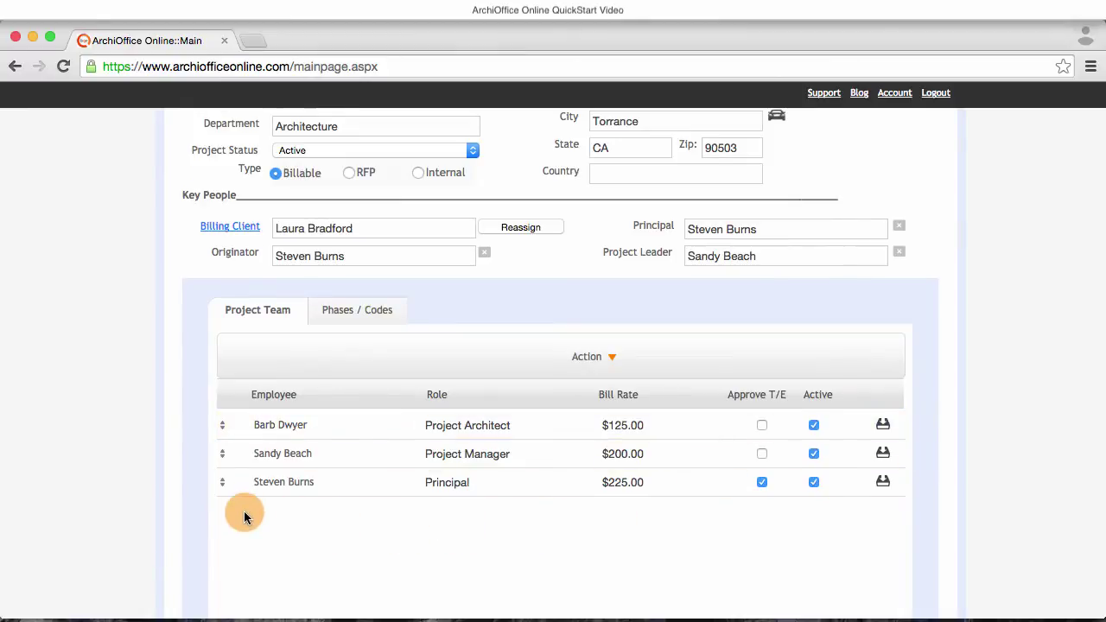
pyautogui.click(225, 485)
pyautogui.moveTo(225, 490); pyautogui.dragTo(223, 434)
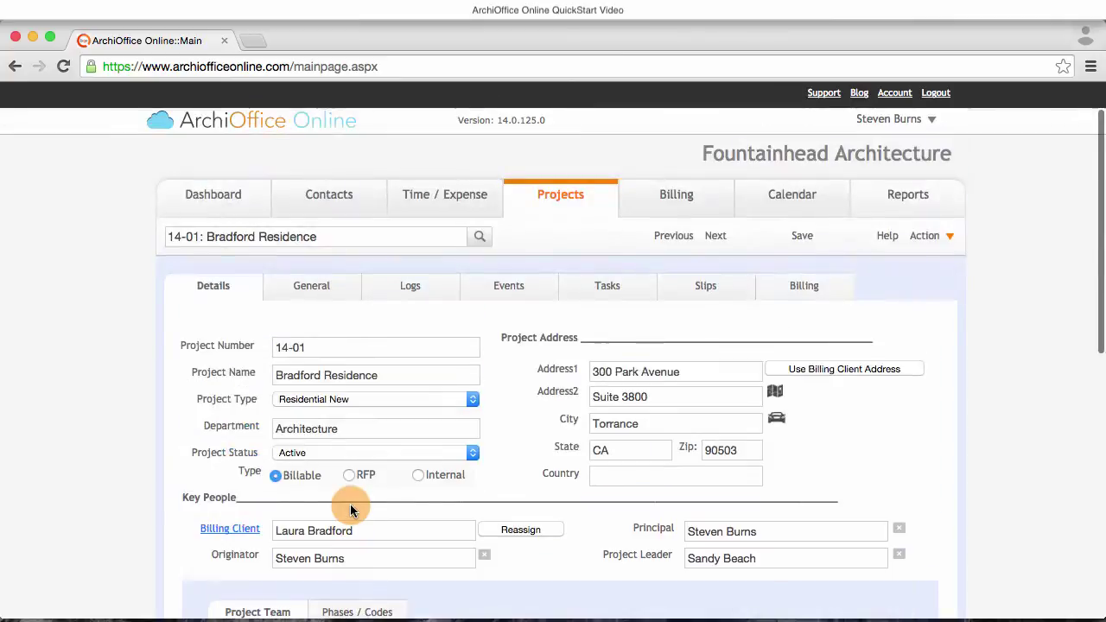
# - Delete phase 05 Construction Procurement, leaving five phases from Pre-Design to Contract Administration
pyautogui.scroll(-4, 350, 504)
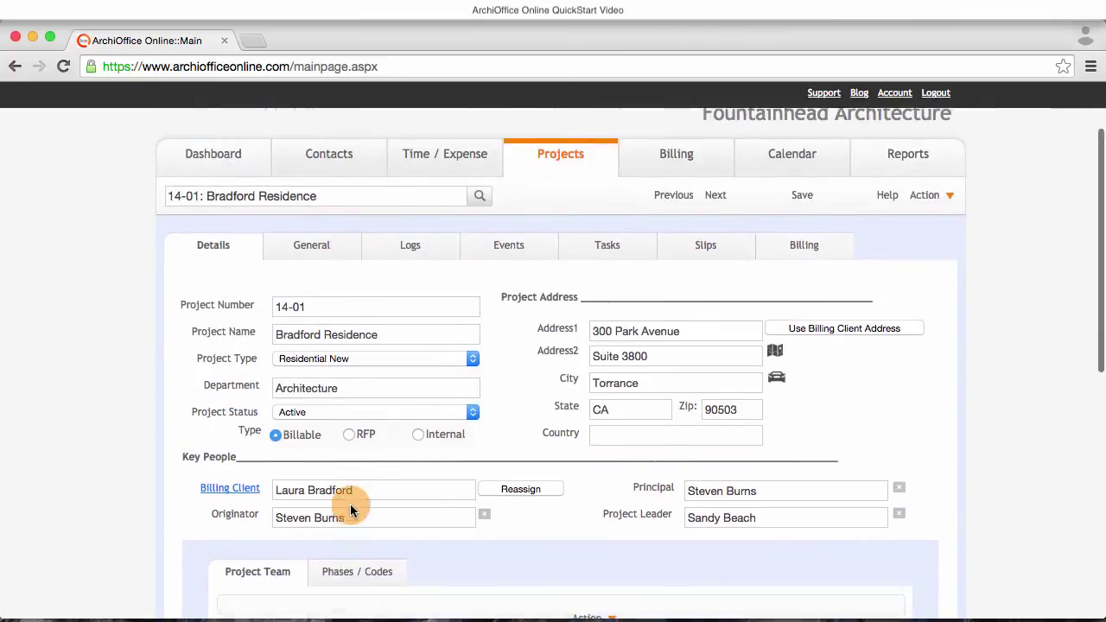
pyautogui.click(353, 465)
pyautogui.scroll(-4, 442, 480)
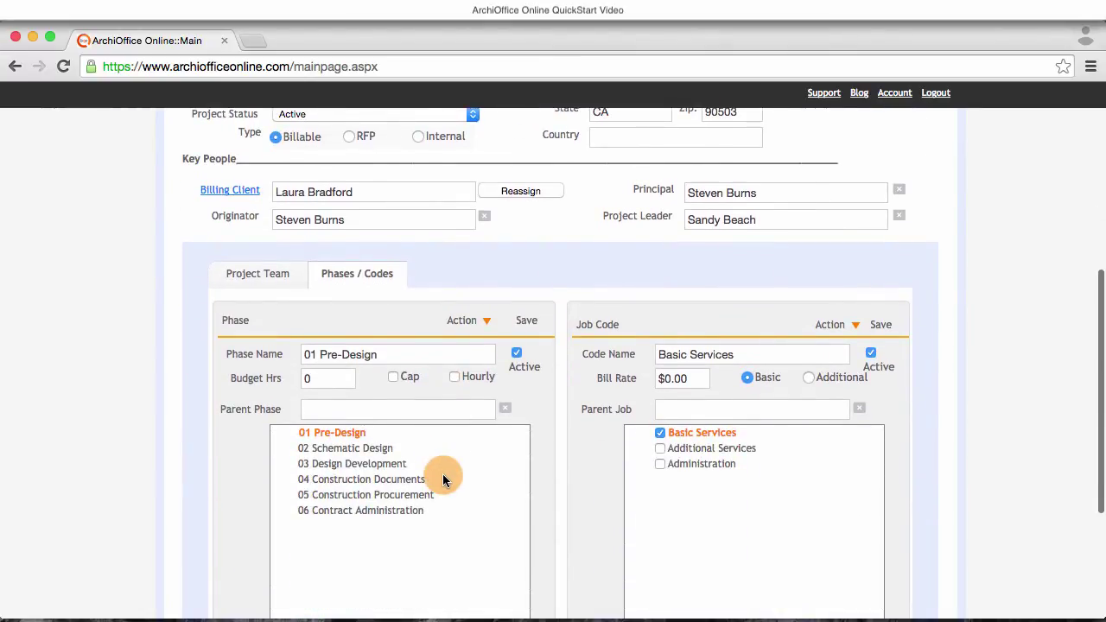
pyautogui.scroll(-1, 442, 473)
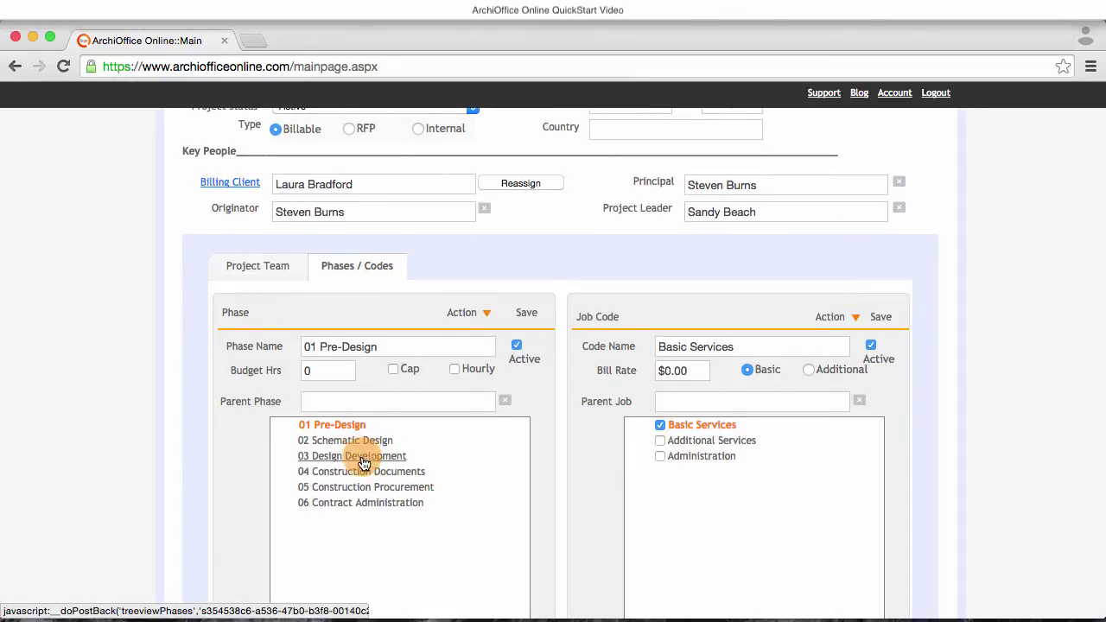
pyautogui.click(358, 489)
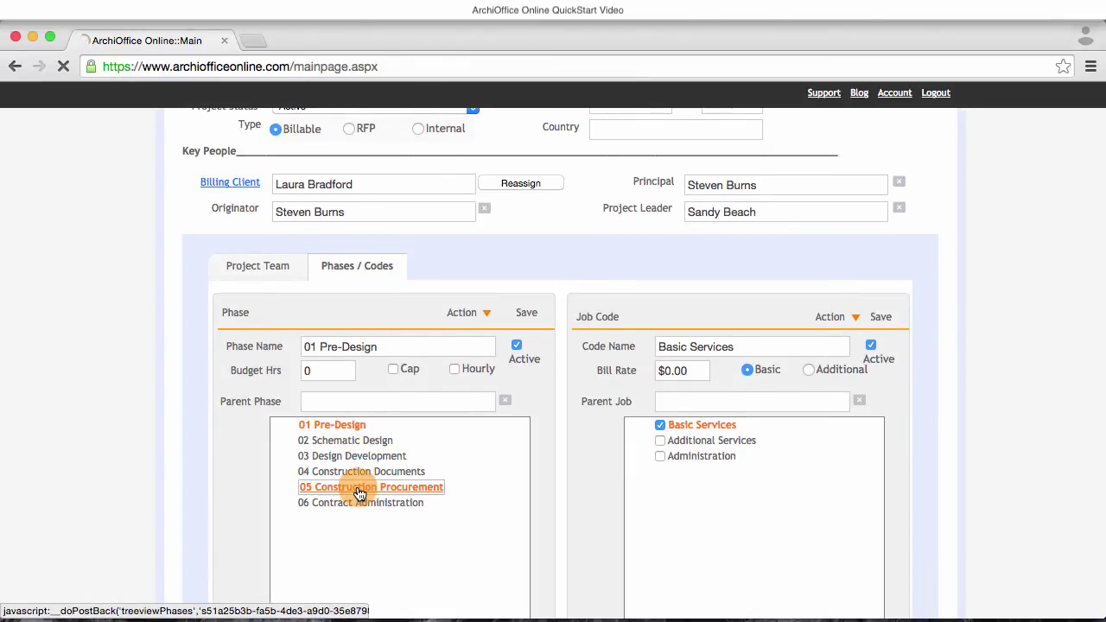
pyautogui.click(475, 314)
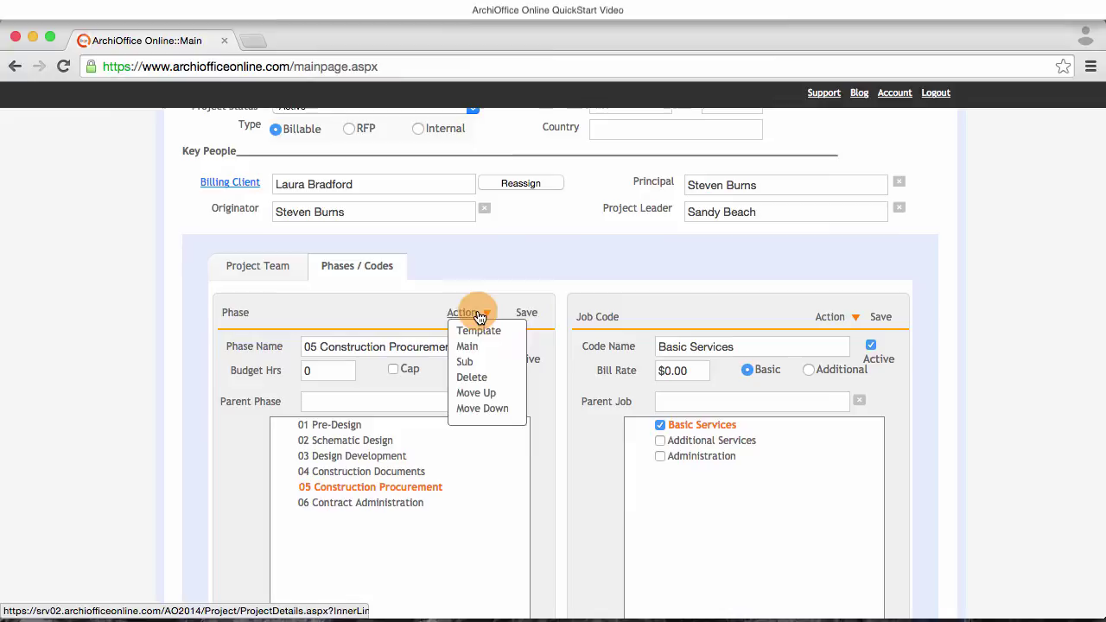
pyautogui.click(472, 379)
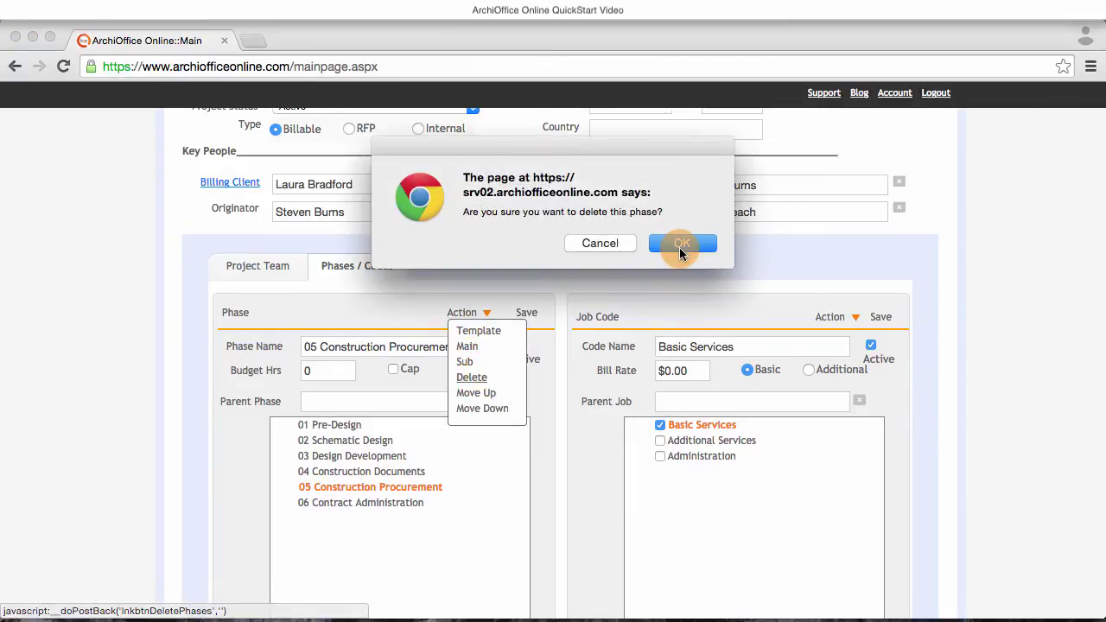
pyautogui.click(679, 246)
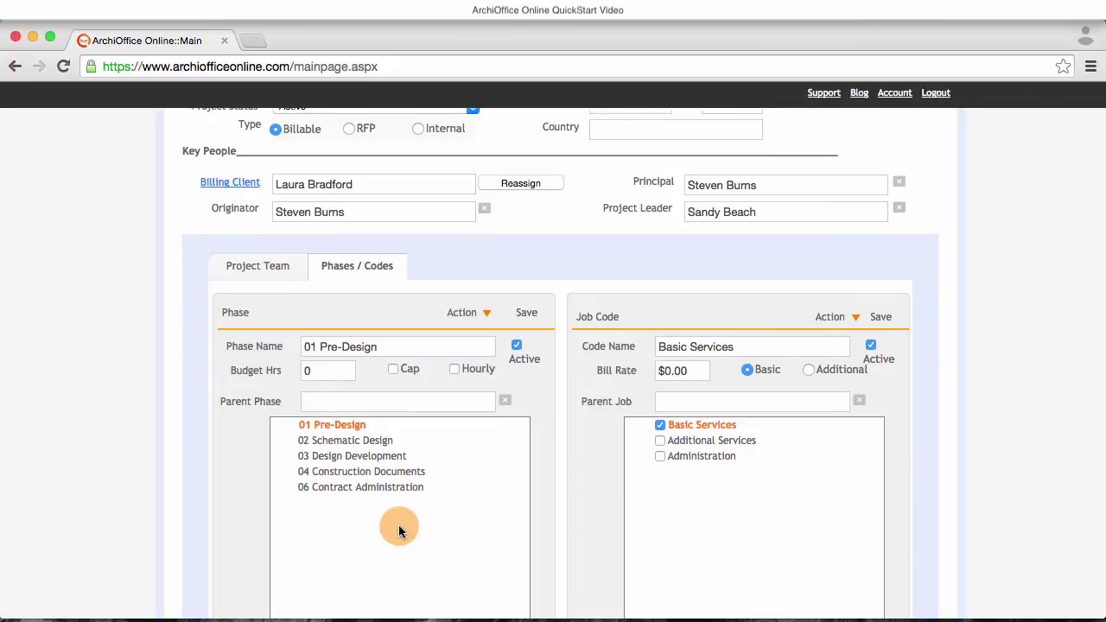
pyautogui.scroll(5, 399, 530)
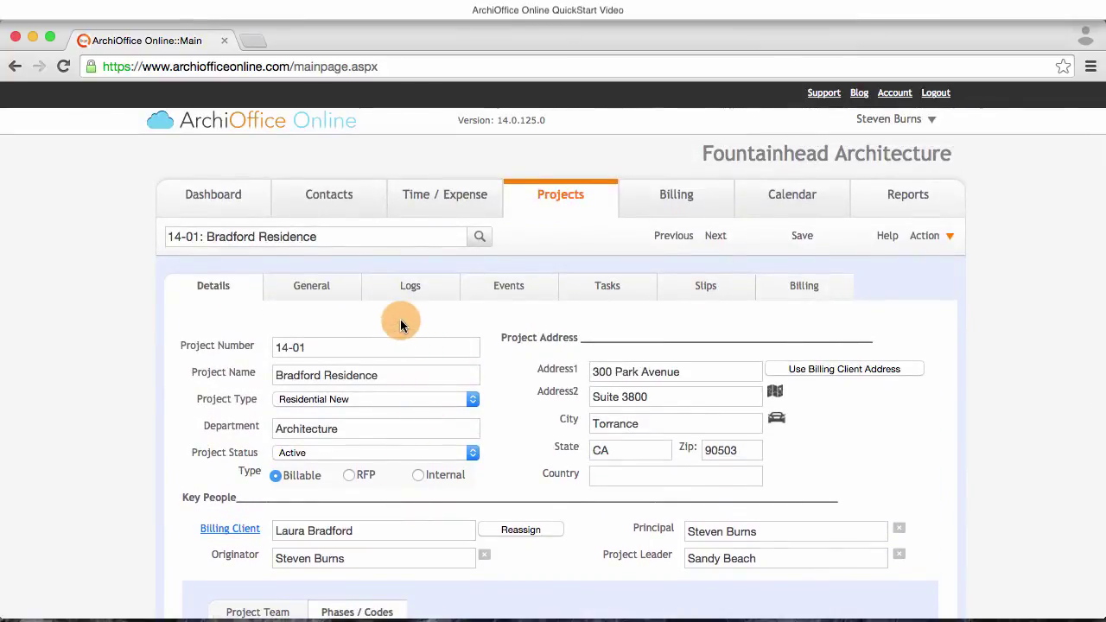
# - Start a weekly timesheet entry for Bradford Residence, phase 02 Schematic Design
pyautogui.click(452, 202)
pyautogui.scroll(-4, 470, 190)
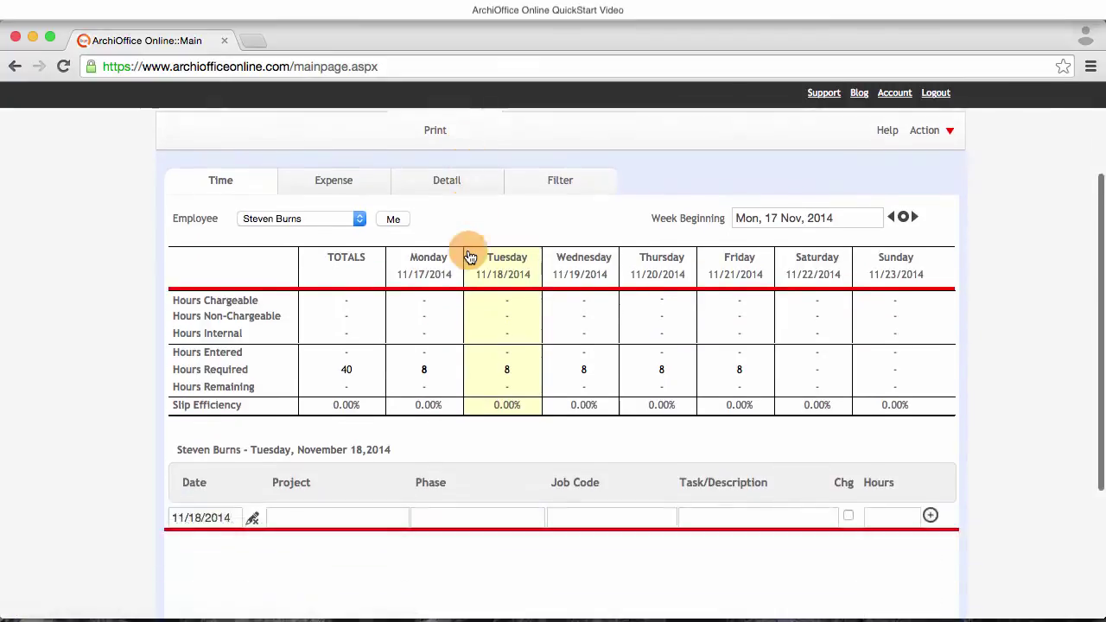
pyautogui.click(354, 415)
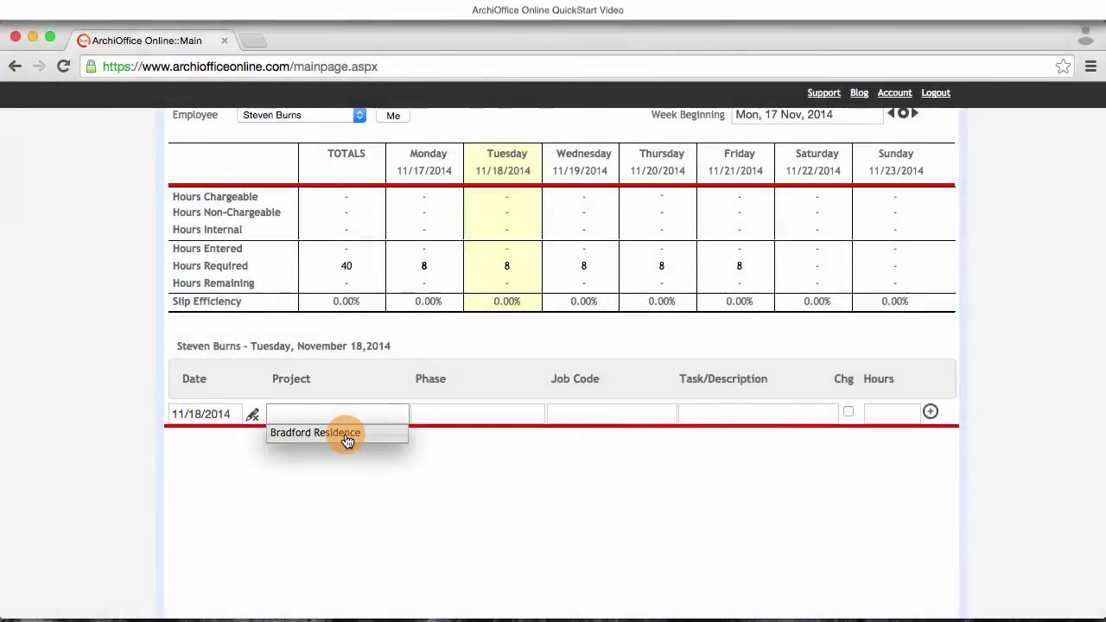
pyautogui.click(345, 434)
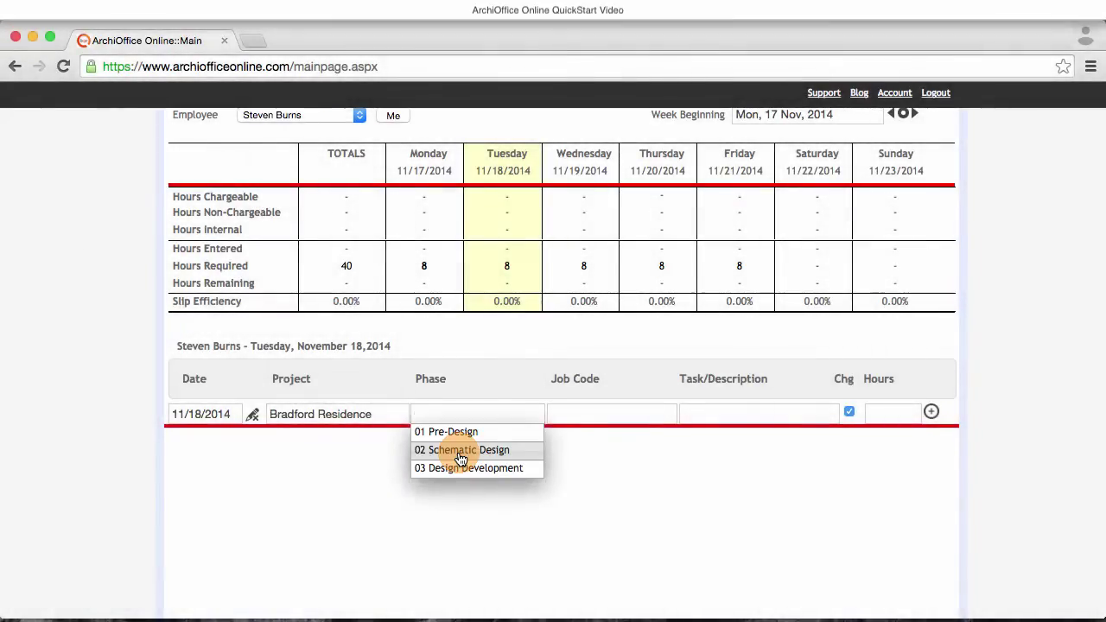
pyautogui.click(461, 450)
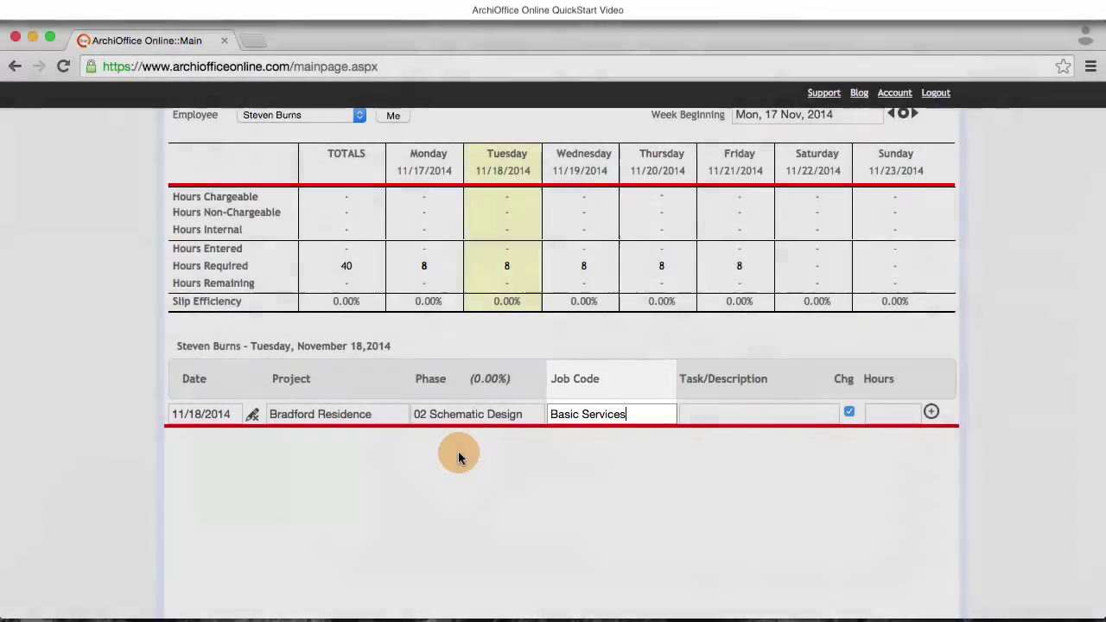
pyautogui.press('Tab')
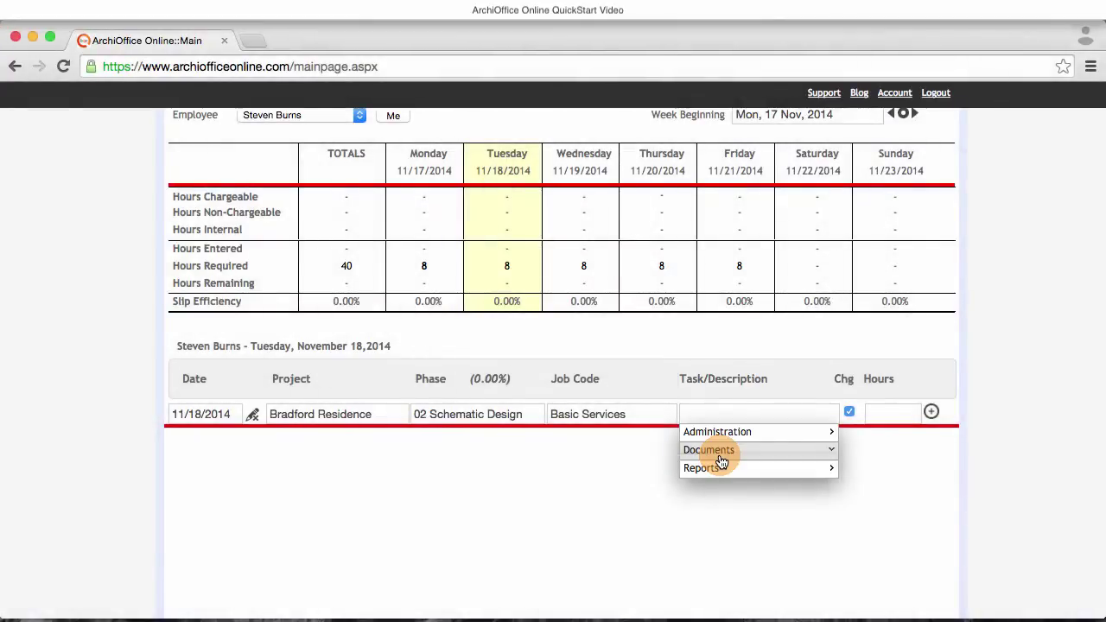
# - Set the entry's task to Reports > Goals Board
pyautogui.click(721, 463)
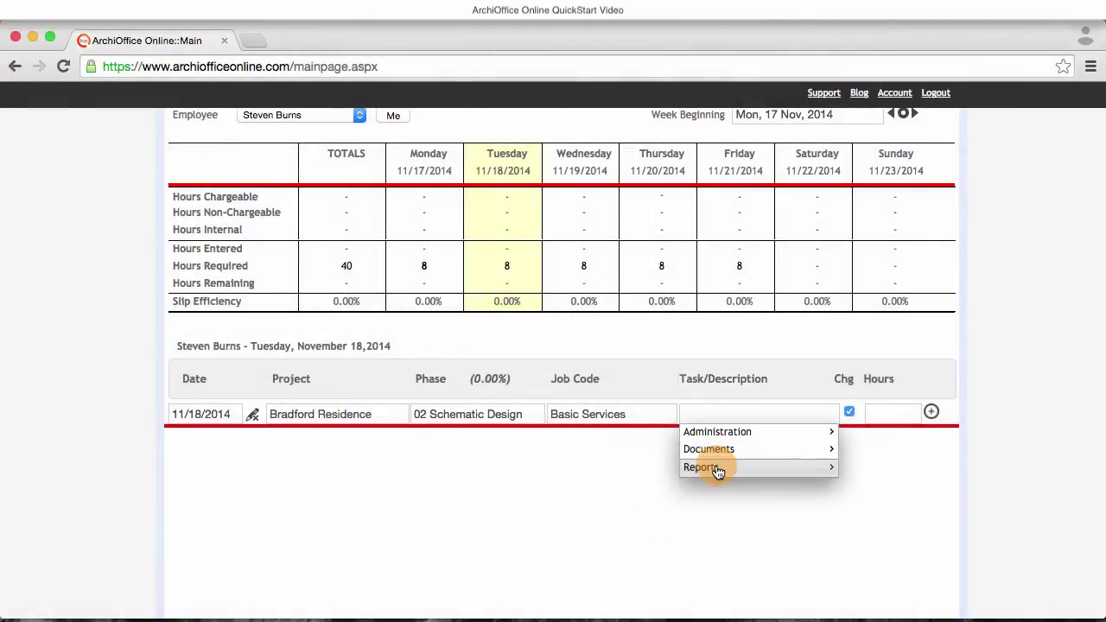
pyautogui.click(715, 469)
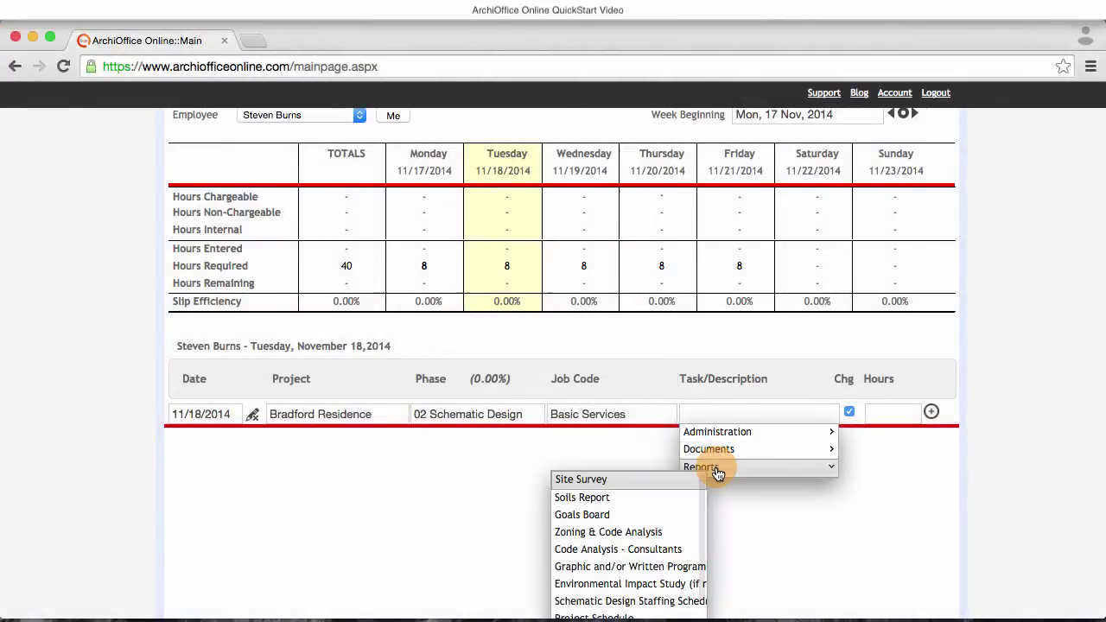
pyautogui.click(630, 514)
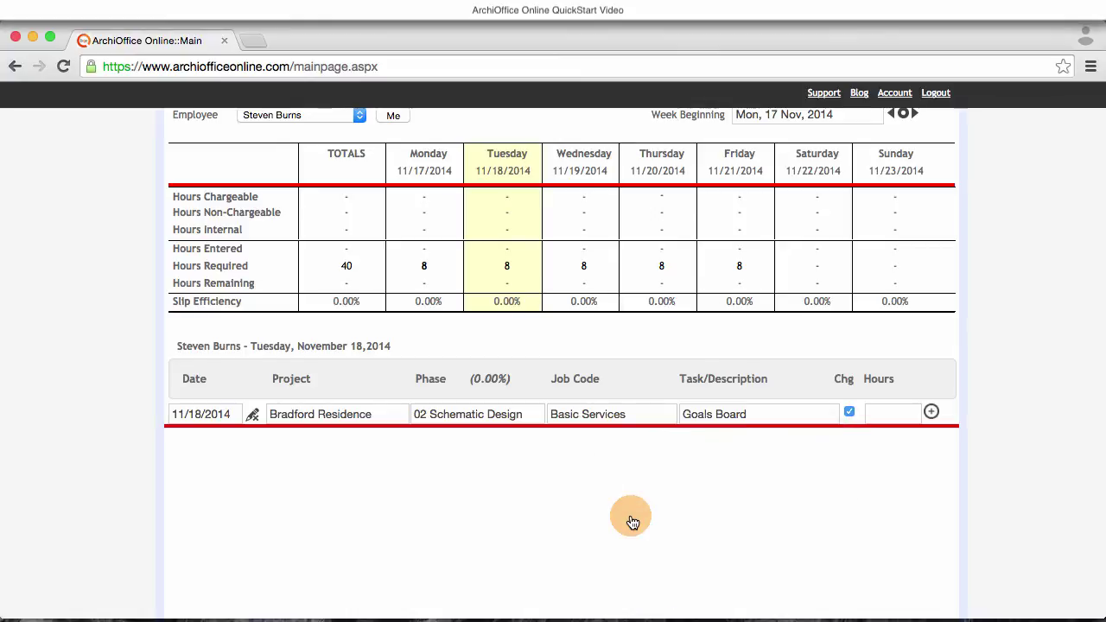
pyautogui.click(884, 415)
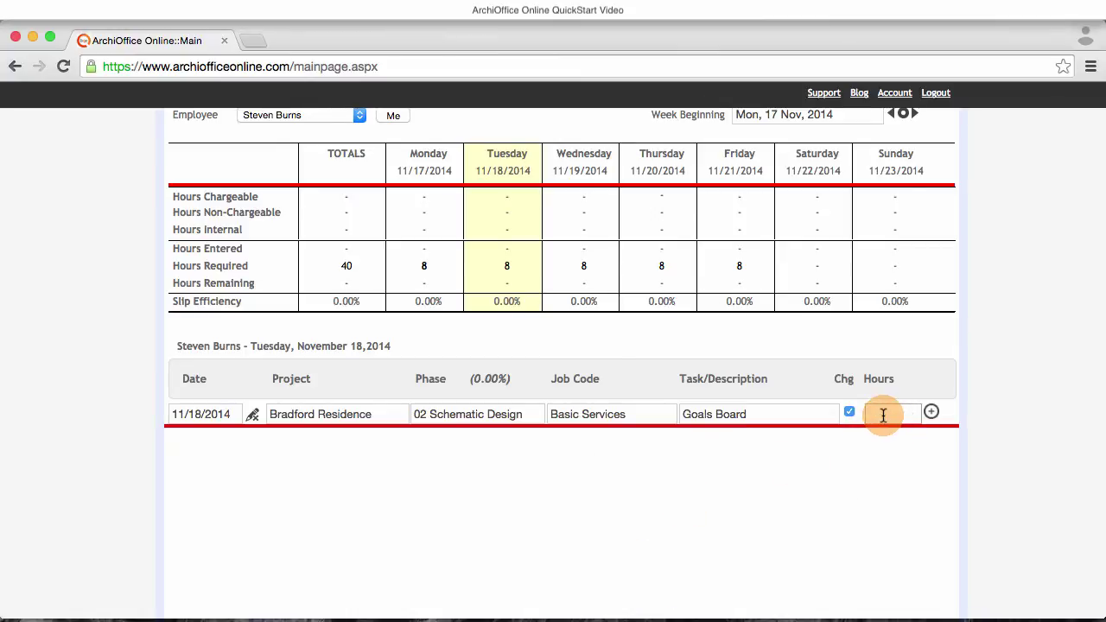
# - Save the 3-hour Goals Board slip and choose Documents > Building Plans for the next entry
pyautogui.write('3')
pyautogui.click(934, 418)
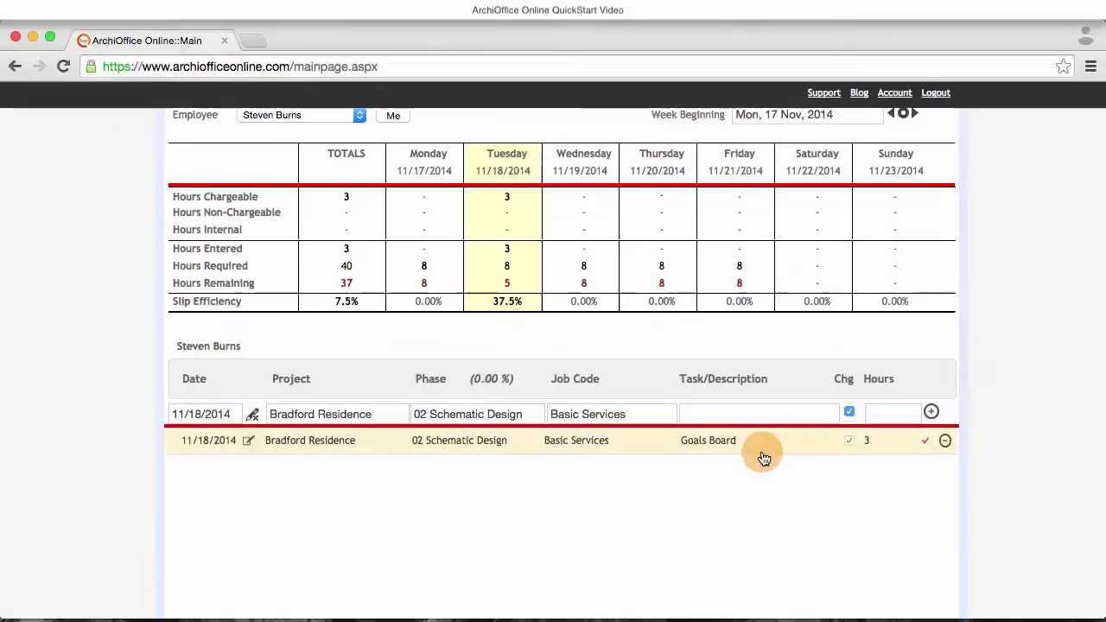
pyautogui.click(731, 413)
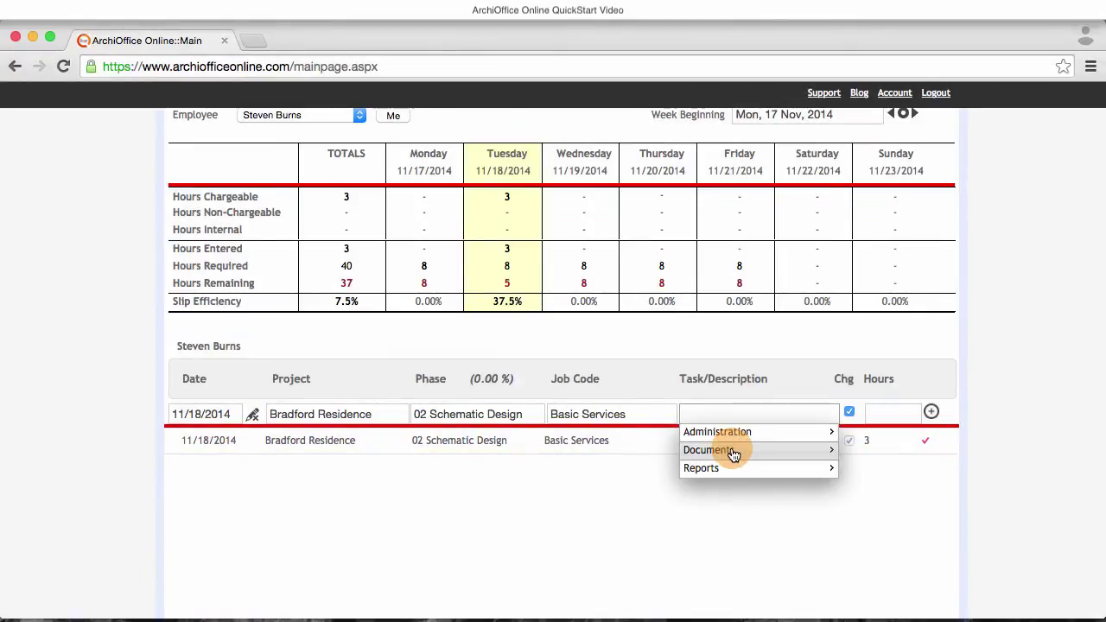
pyautogui.click(731, 451)
pyautogui.scroll(-3, 668, 481)
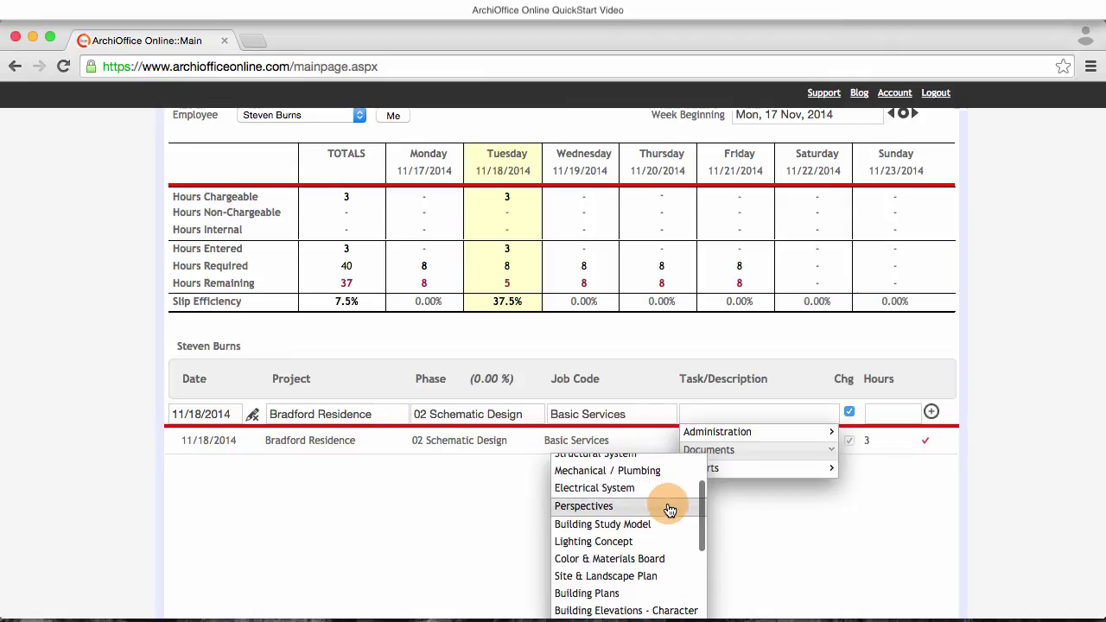
pyautogui.scroll(-3, 646, 536)
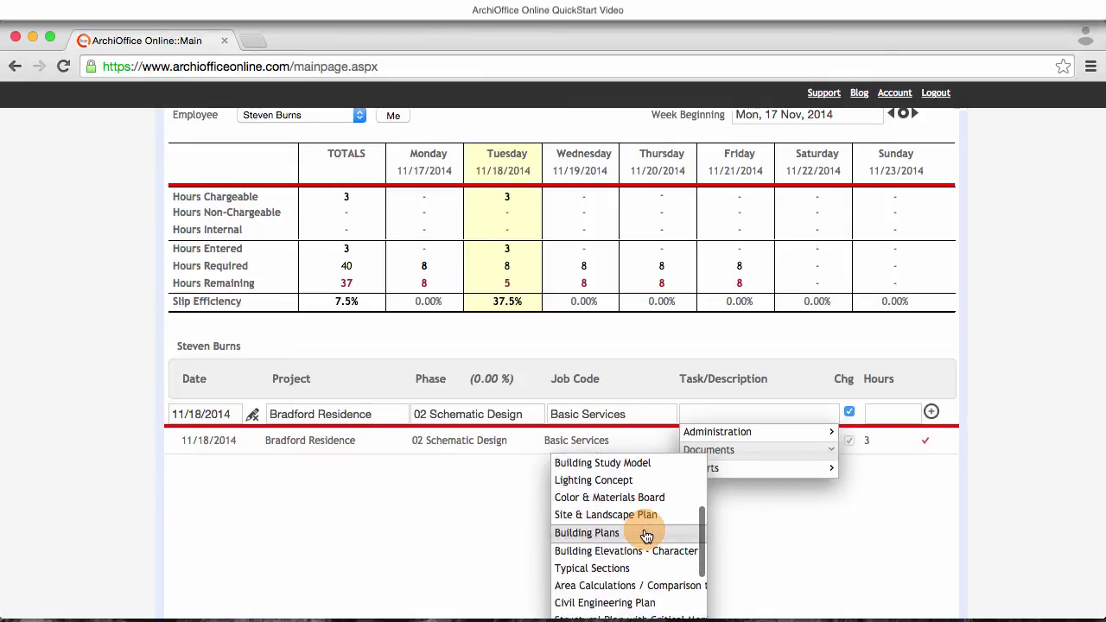
pyautogui.click(647, 533)
# - Save 1 hour on the Building Plans slip and view the dashboard showing 8.00 hours
pyautogui.click(881, 414)
pyautogui.write('1')
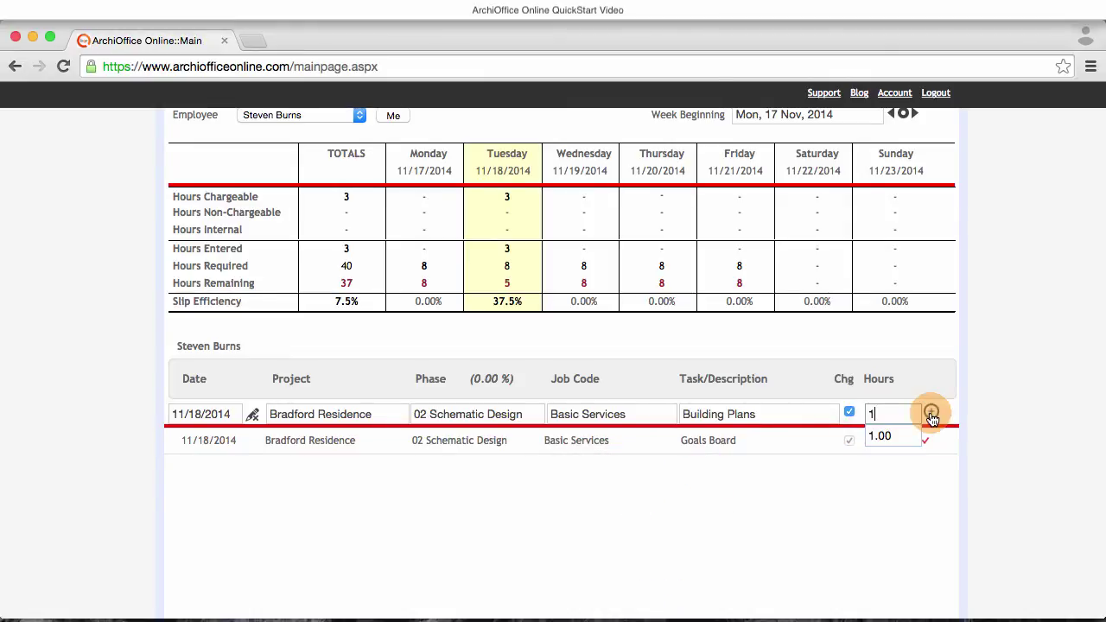
pyautogui.click(931, 412)
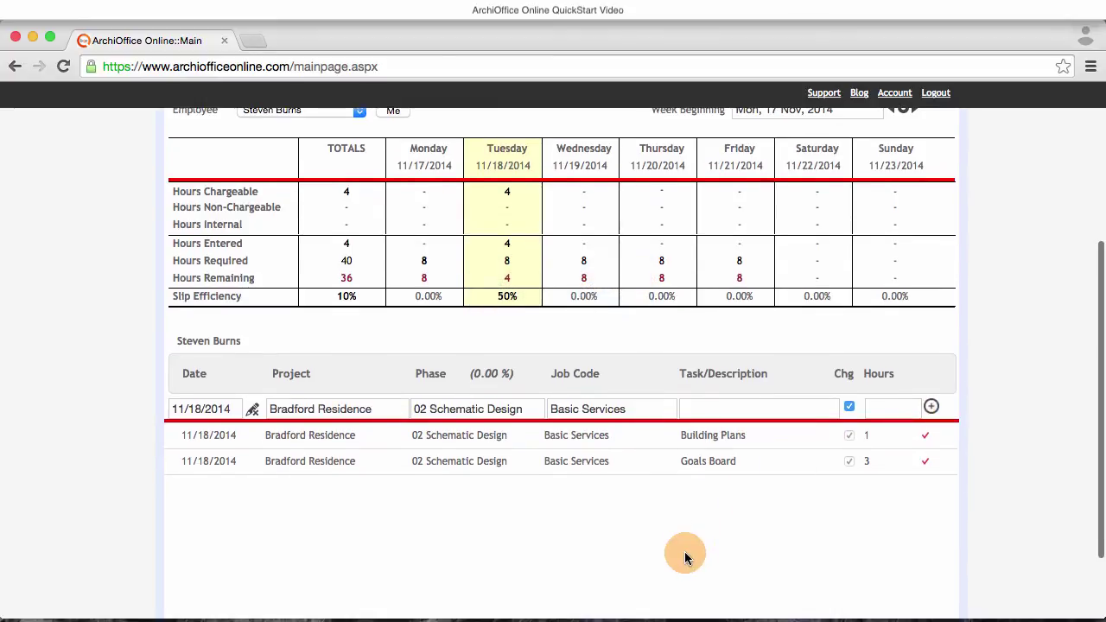
pyautogui.scroll(3, 684, 552)
pyautogui.scroll(3, 685, 552)
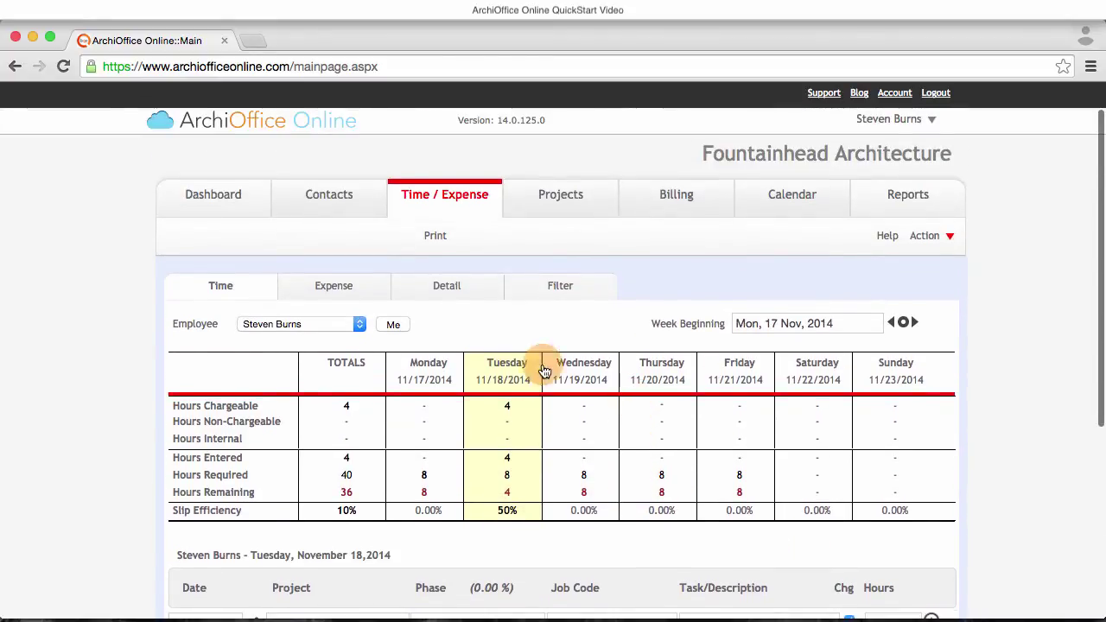
pyautogui.click(228, 205)
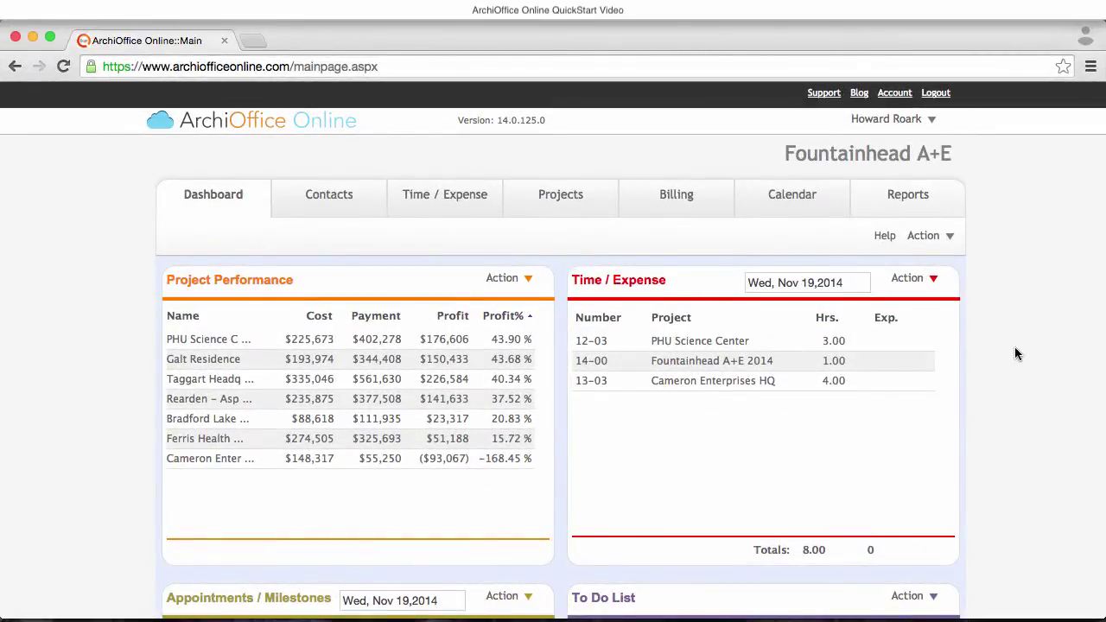
pyautogui.scroll(-2, 1015, 353)
pyautogui.scroll(-5, 1015, 356)
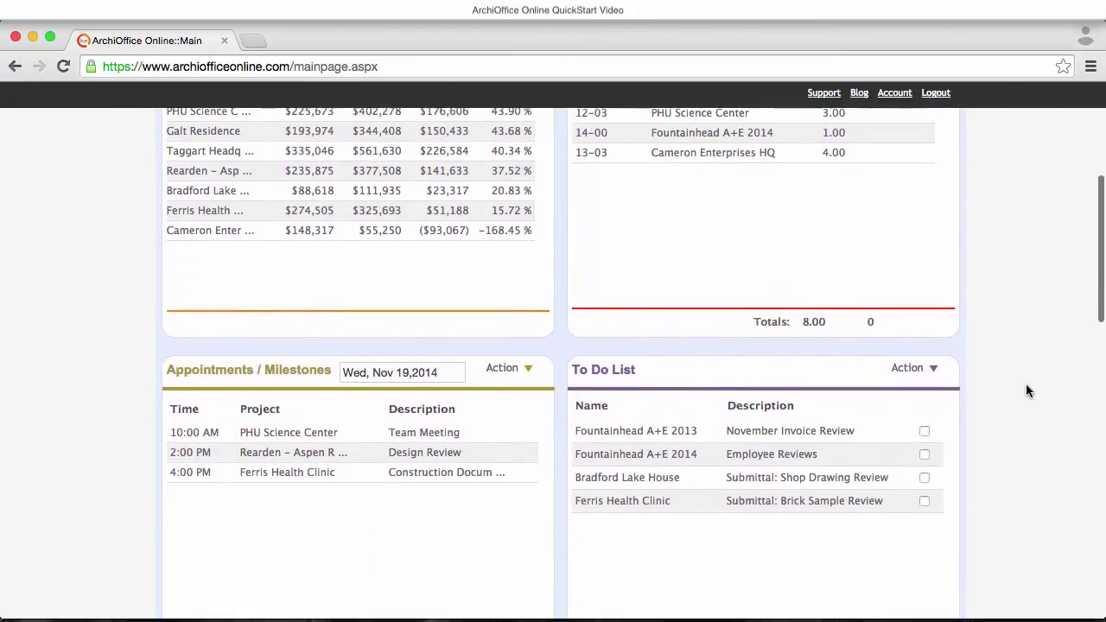
pyautogui.scroll(-4, 1027, 392)
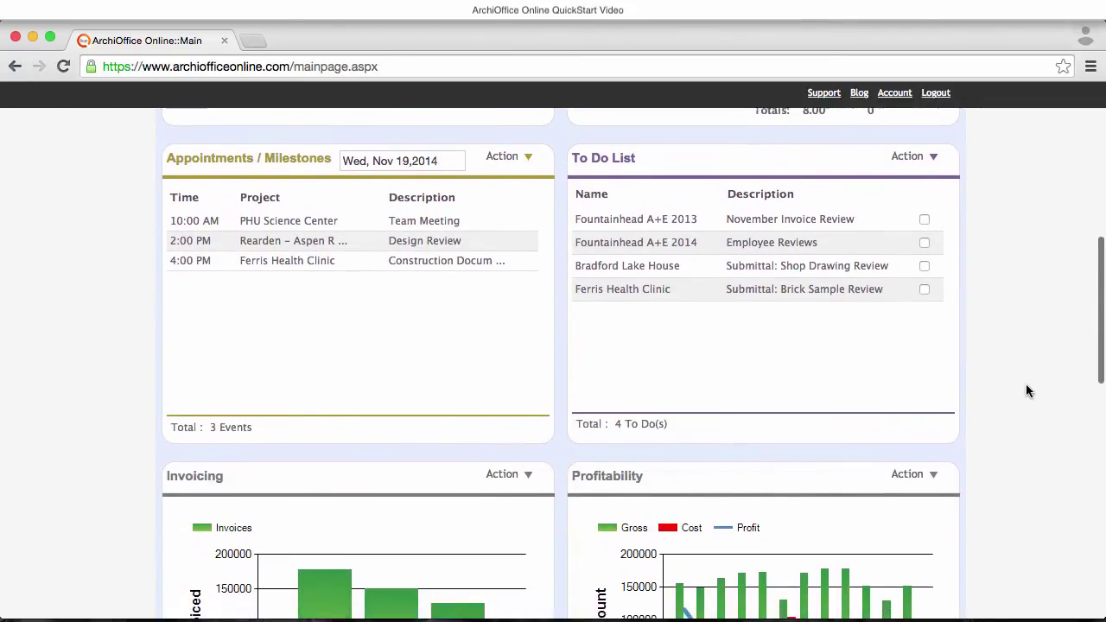
pyautogui.scroll(-4, 1030, 435)
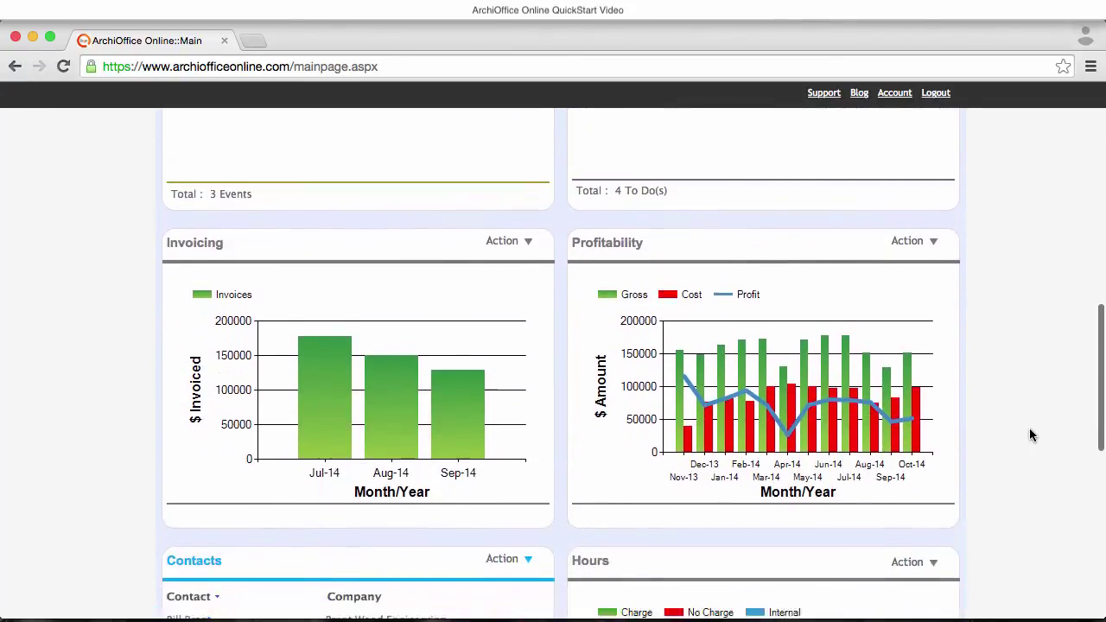
pyautogui.scroll(-6, 1030, 434)
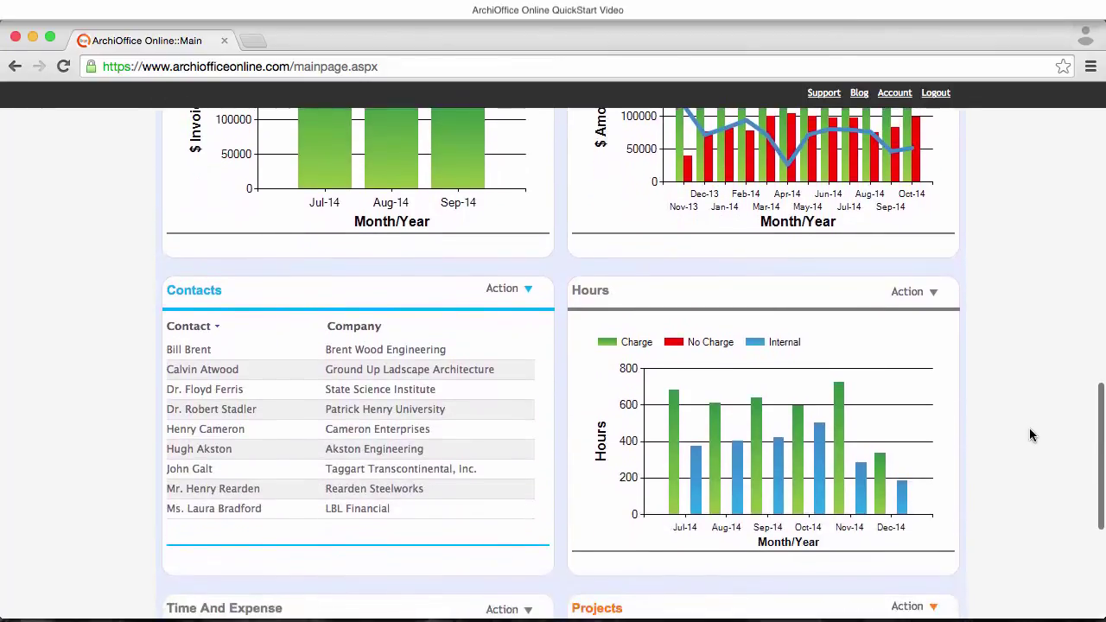
pyautogui.scroll(-5, 1030, 435)
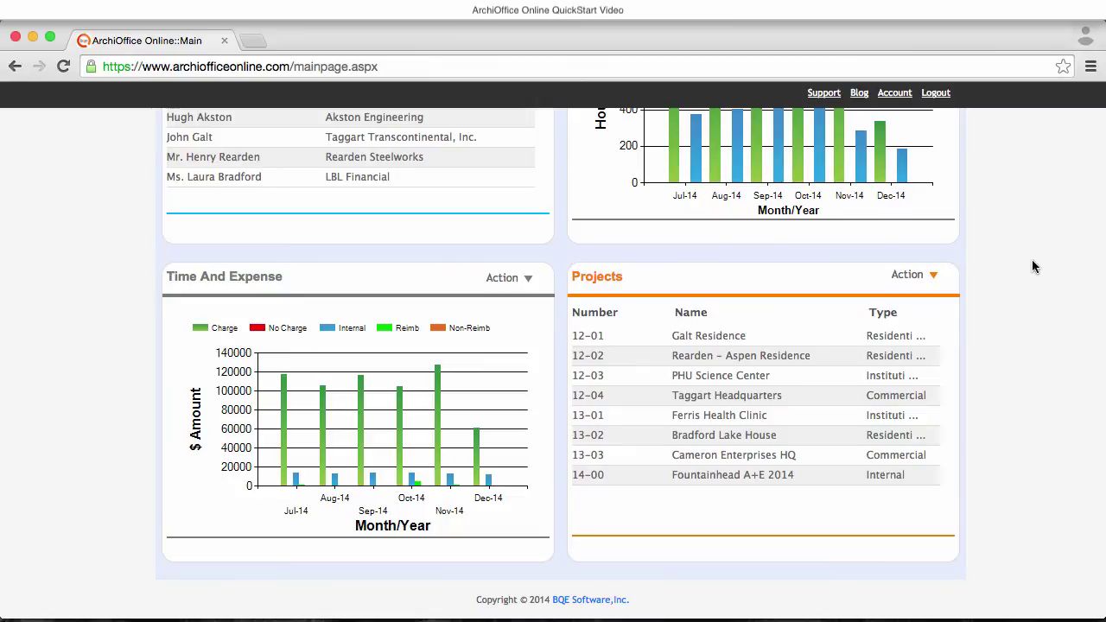
pyautogui.scroll(15, 1035, 239)
pyautogui.scroll(1, 1035, 248)
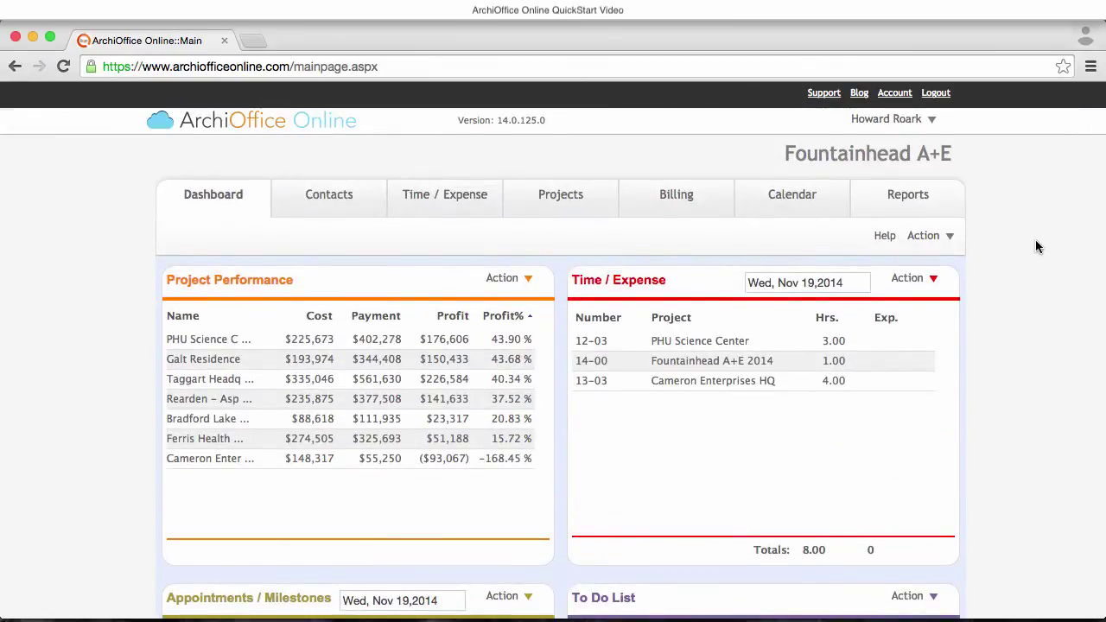